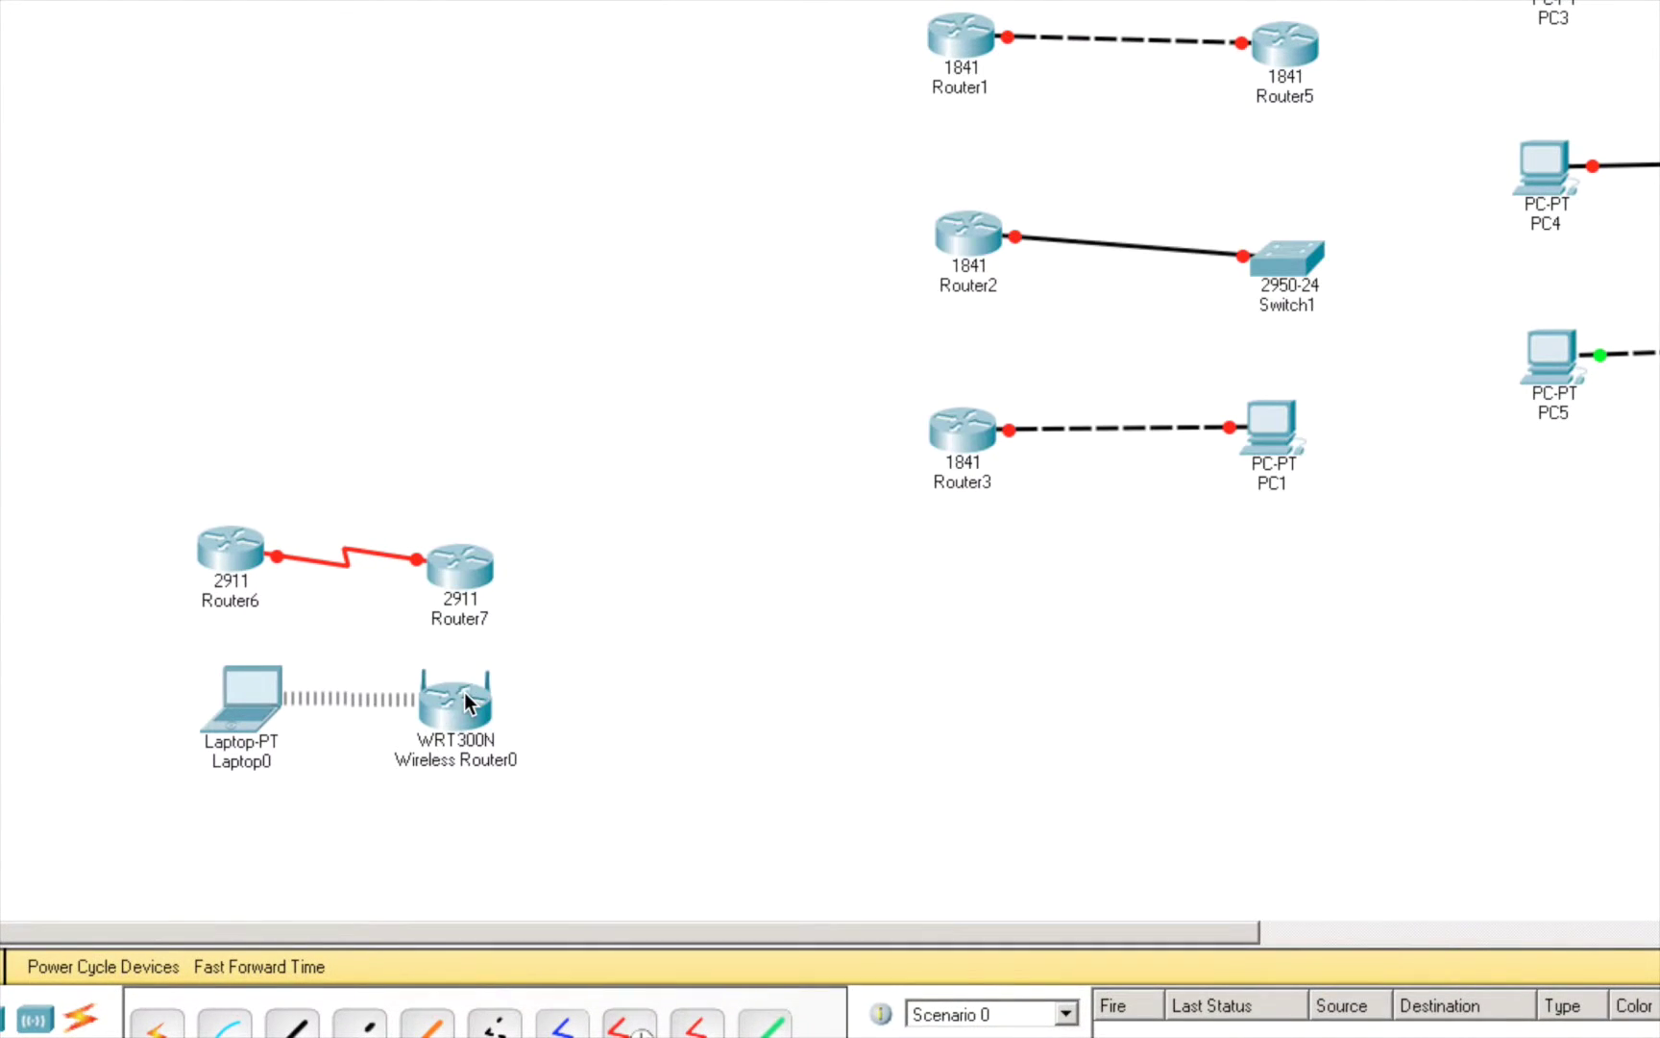
# - Open the WRT300N Wireless Router0 device window from the canvas
pyautogui.click(466, 702)
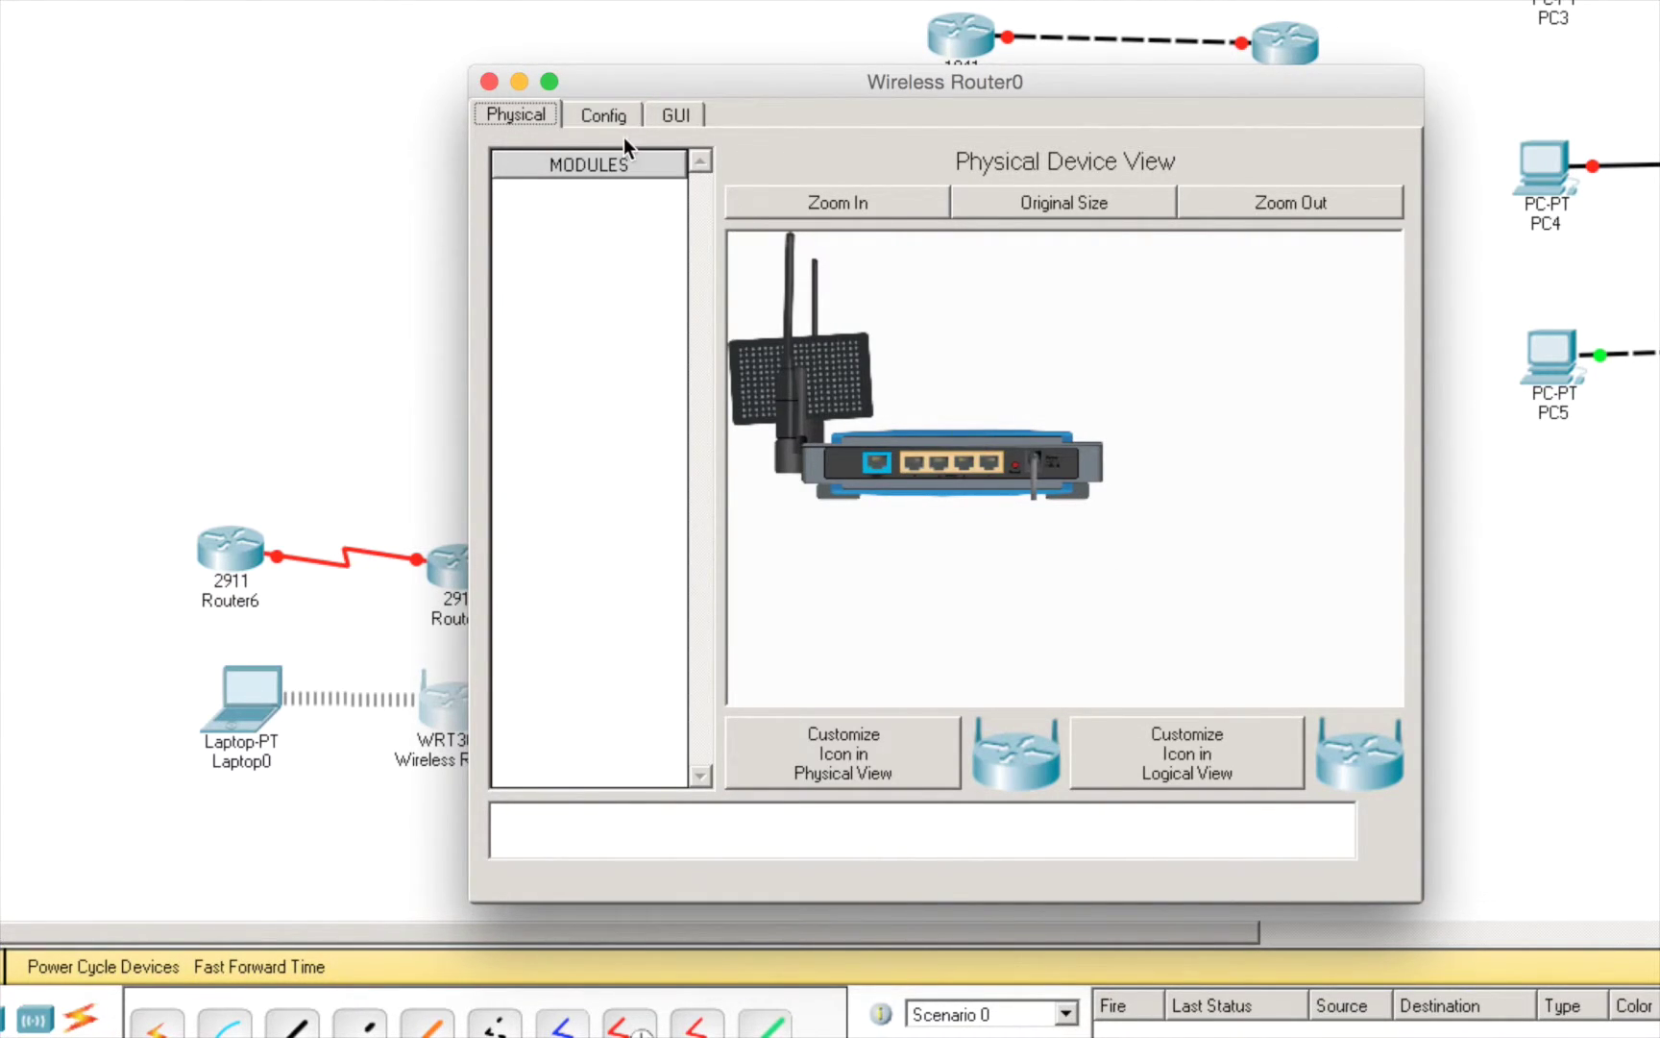
# - Switch between the router's Config and GUI tabs to look over its web setup page
pyautogui.click(606, 116)
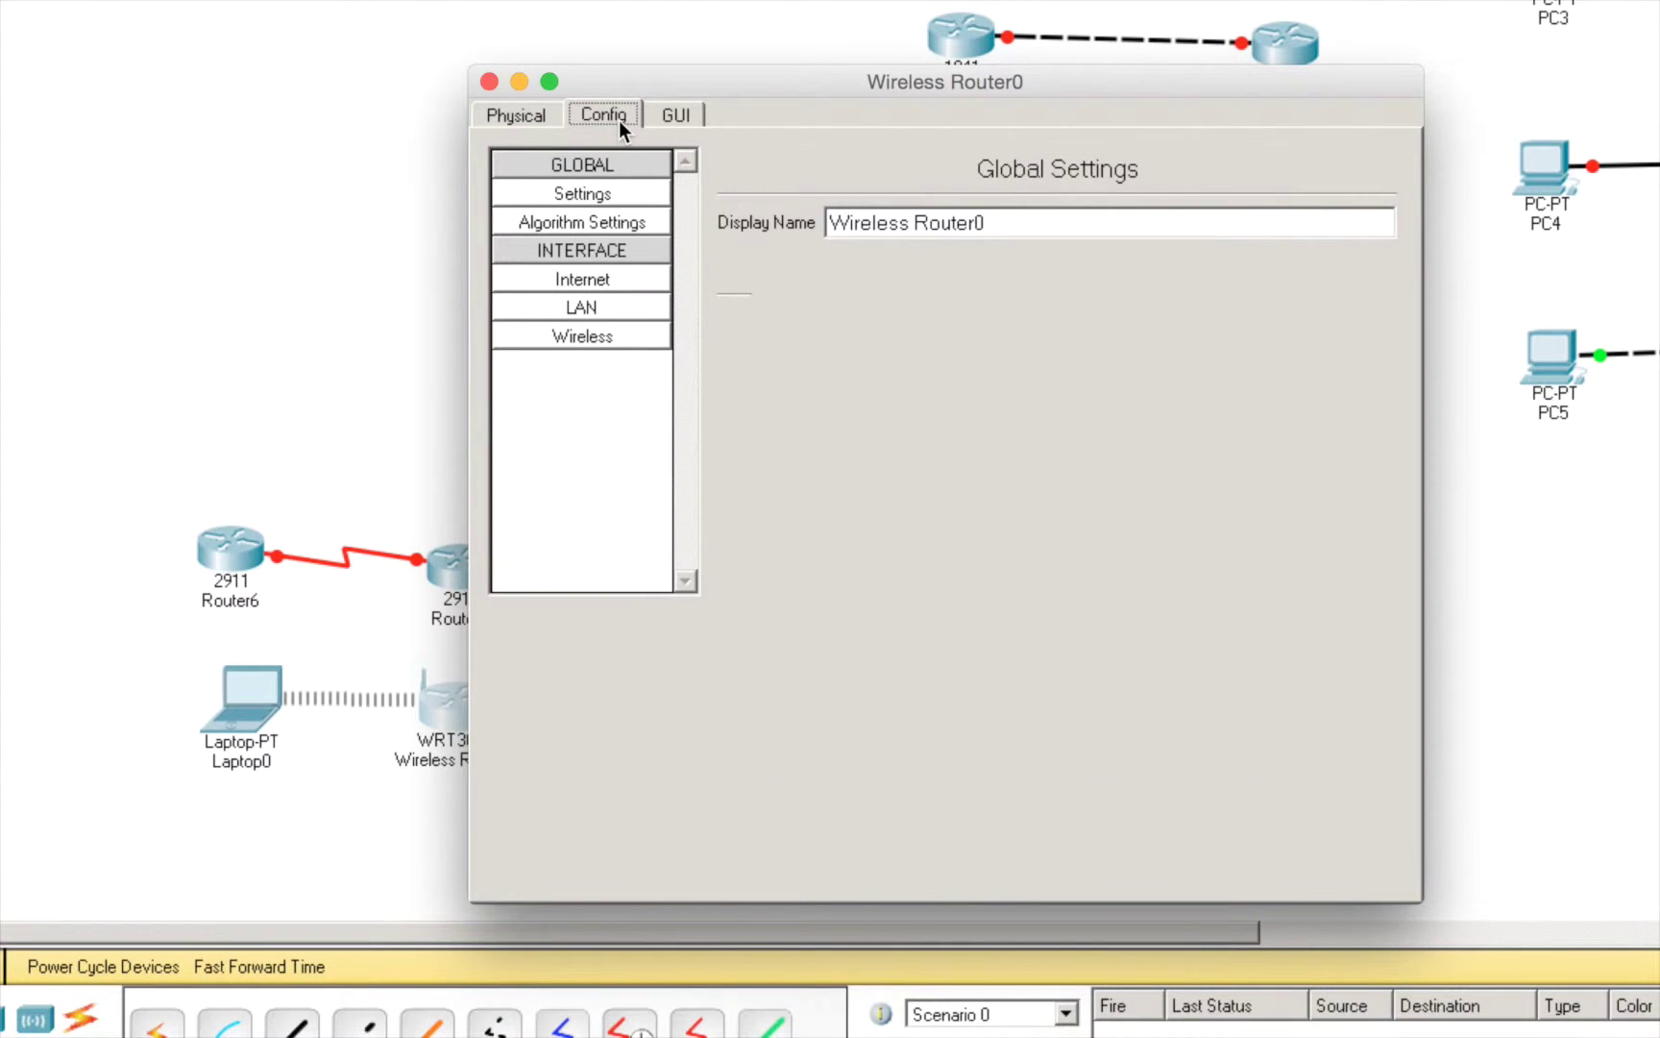
pyautogui.click(674, 116)
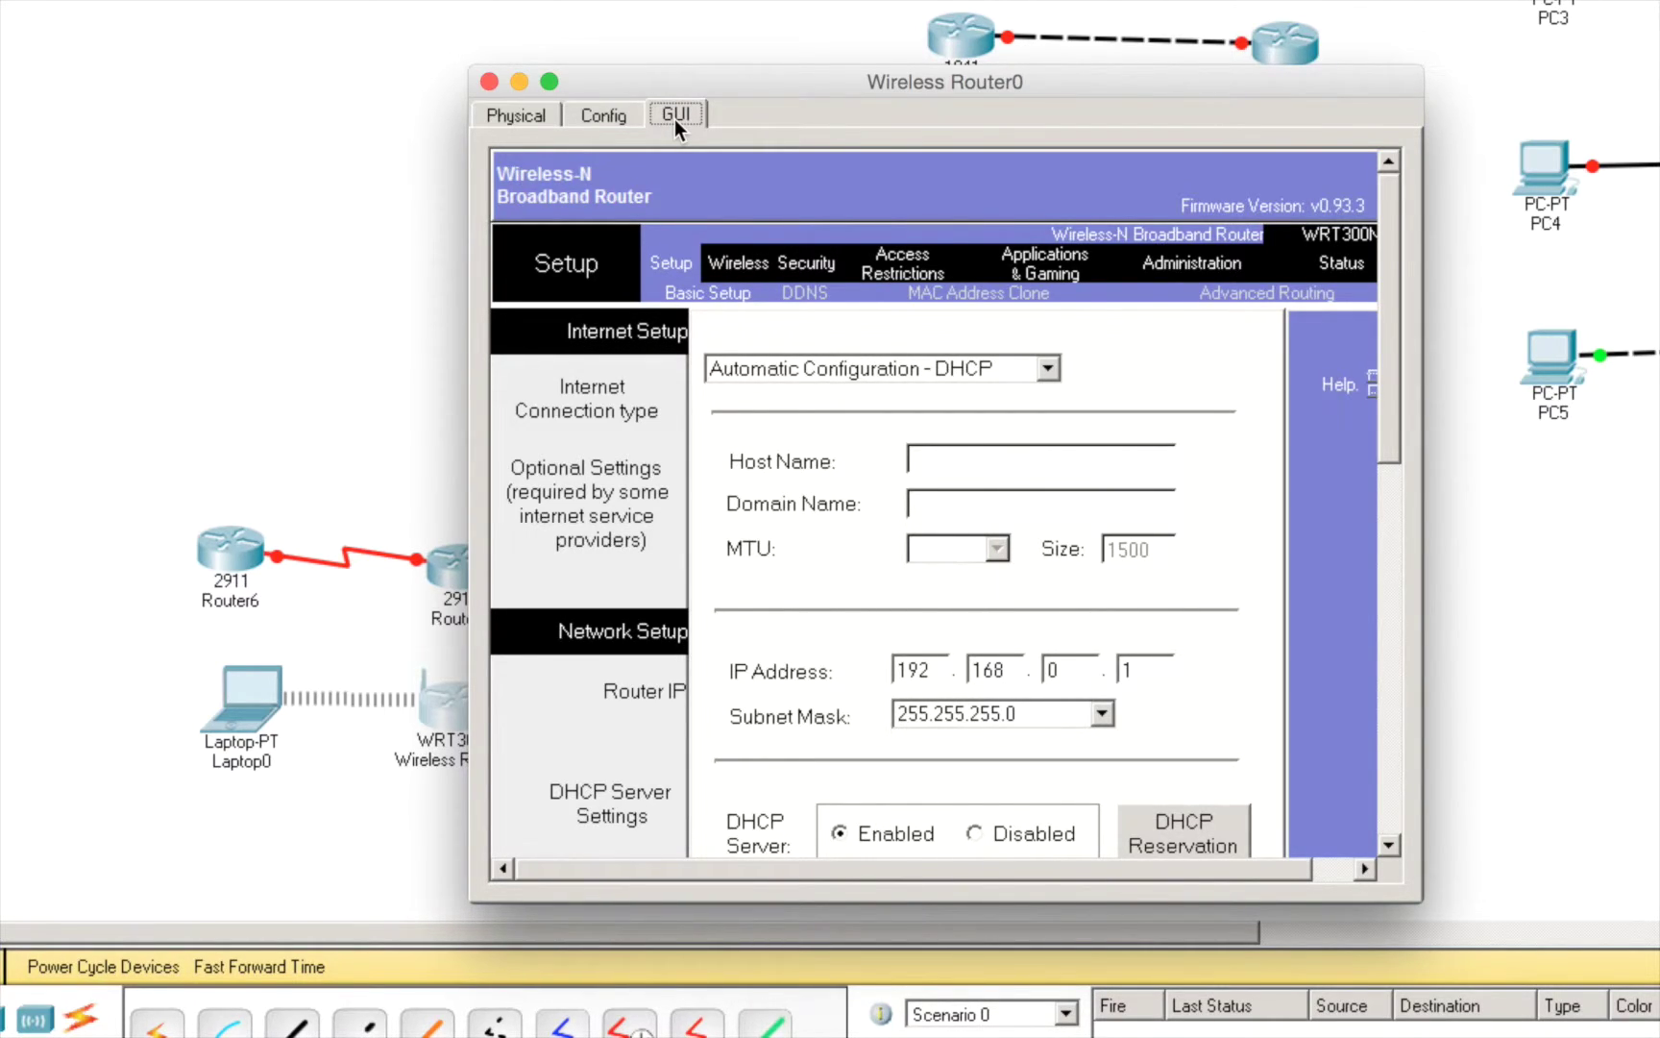
pyautogui.click(606, 115)
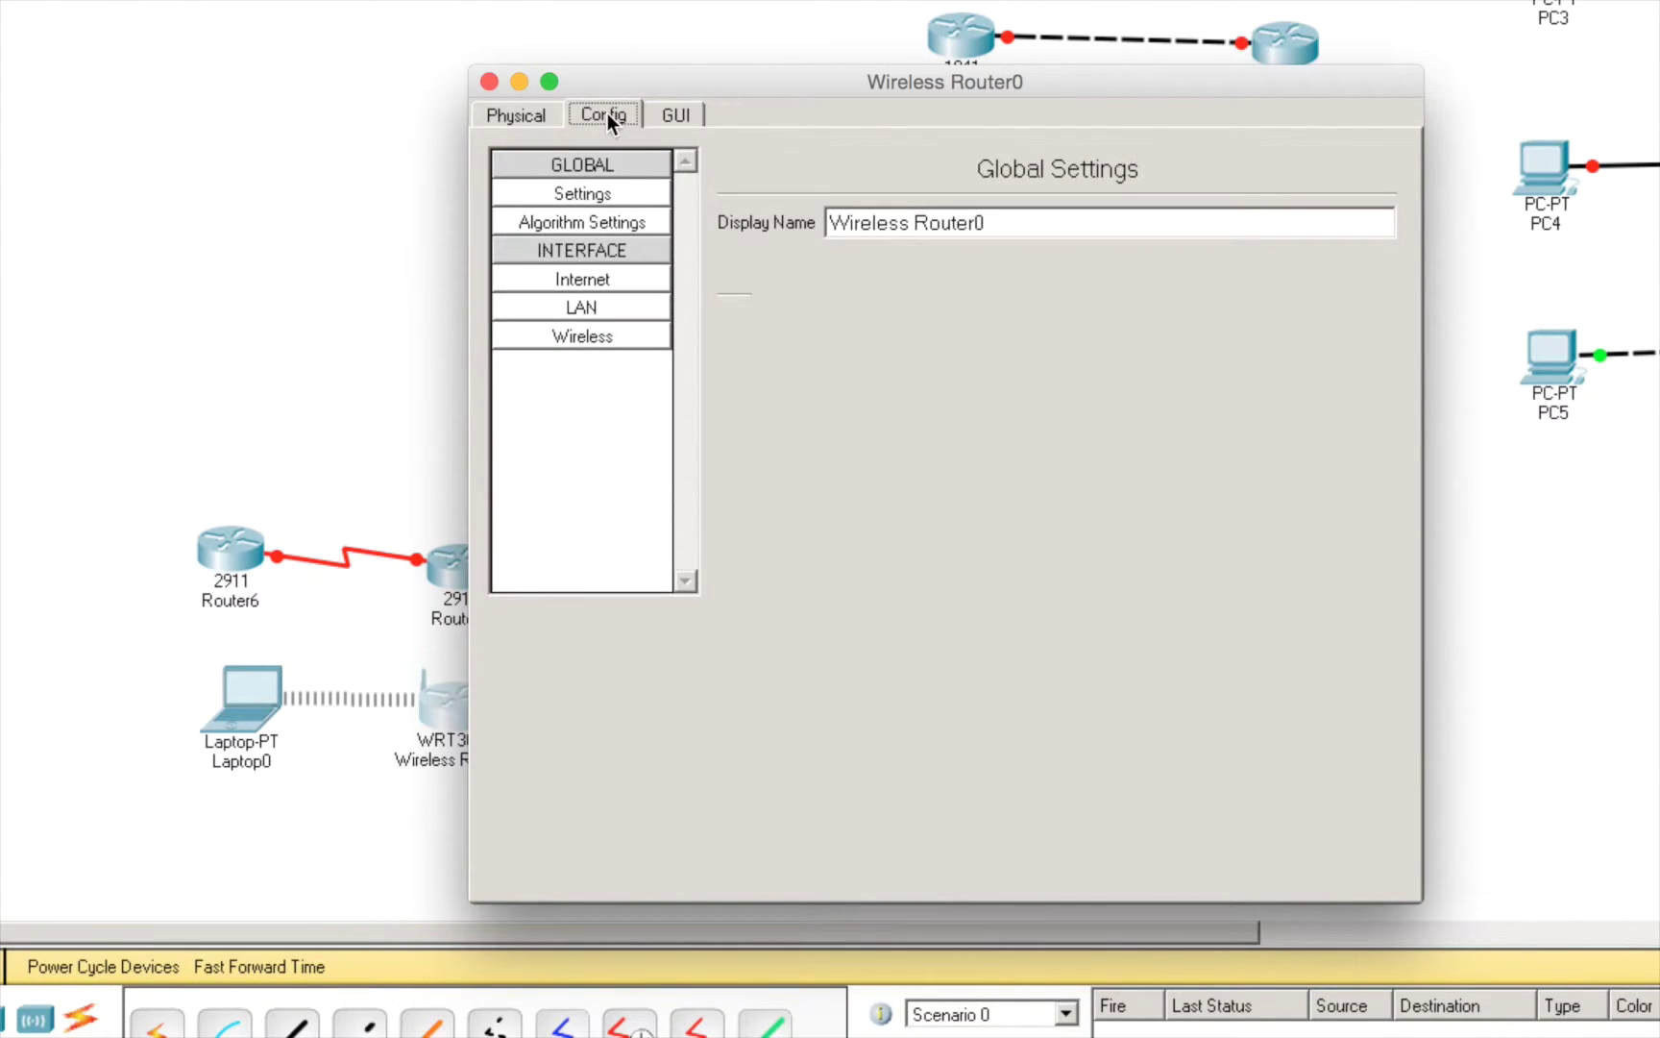
pyautogui.click(663, 117)
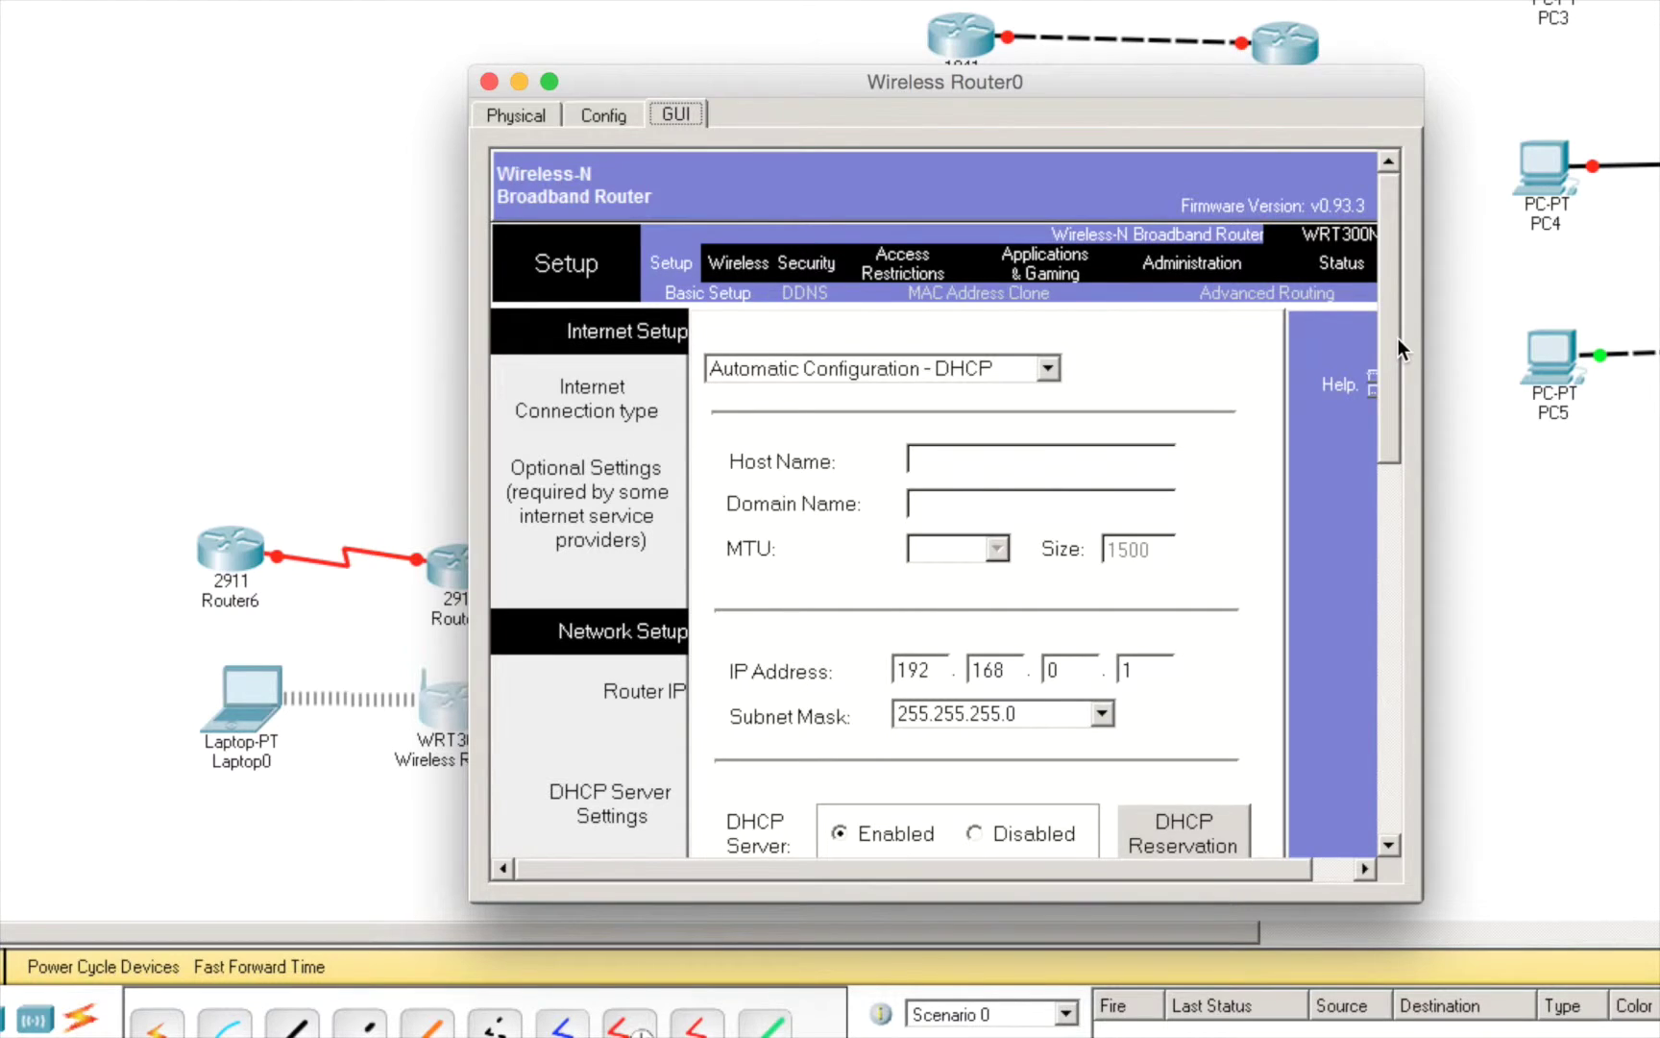
pyautogui.moveTo(1398, 339); pyautogui.dragTo(1393, 172)
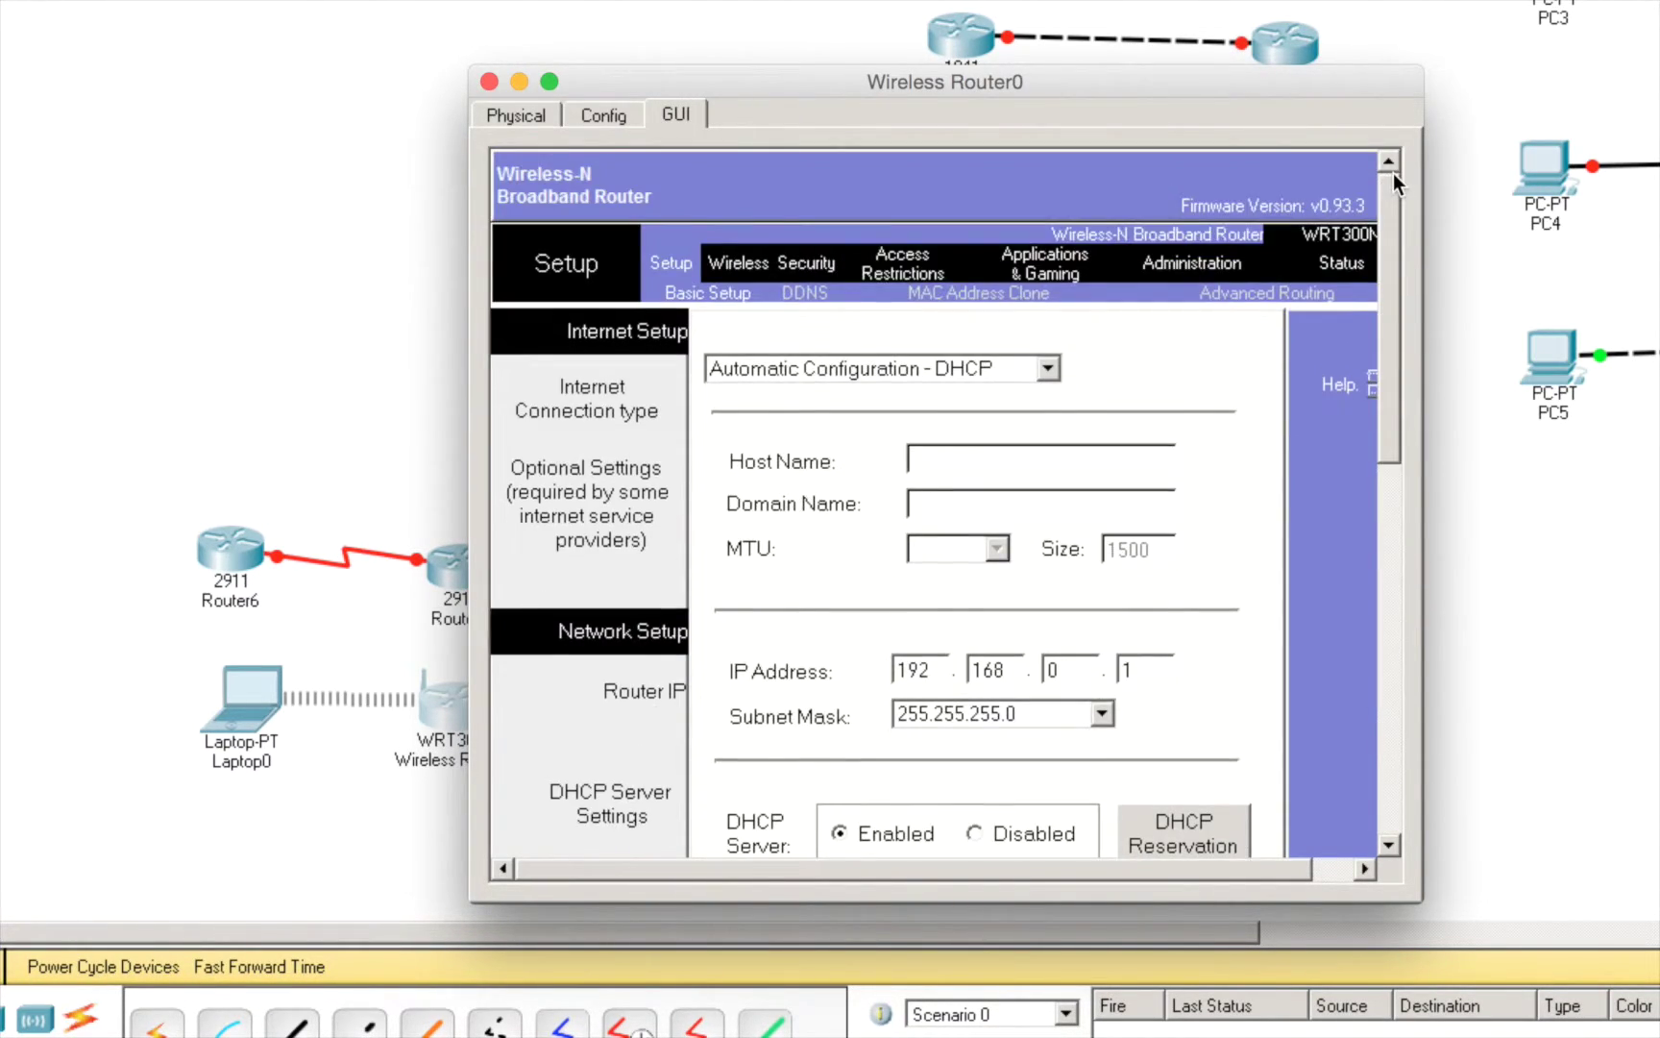
# - Browse the Settings and Algorithm Settings pages, then show the DHCP Internet interface settings
pyautogui.click(607, 115)
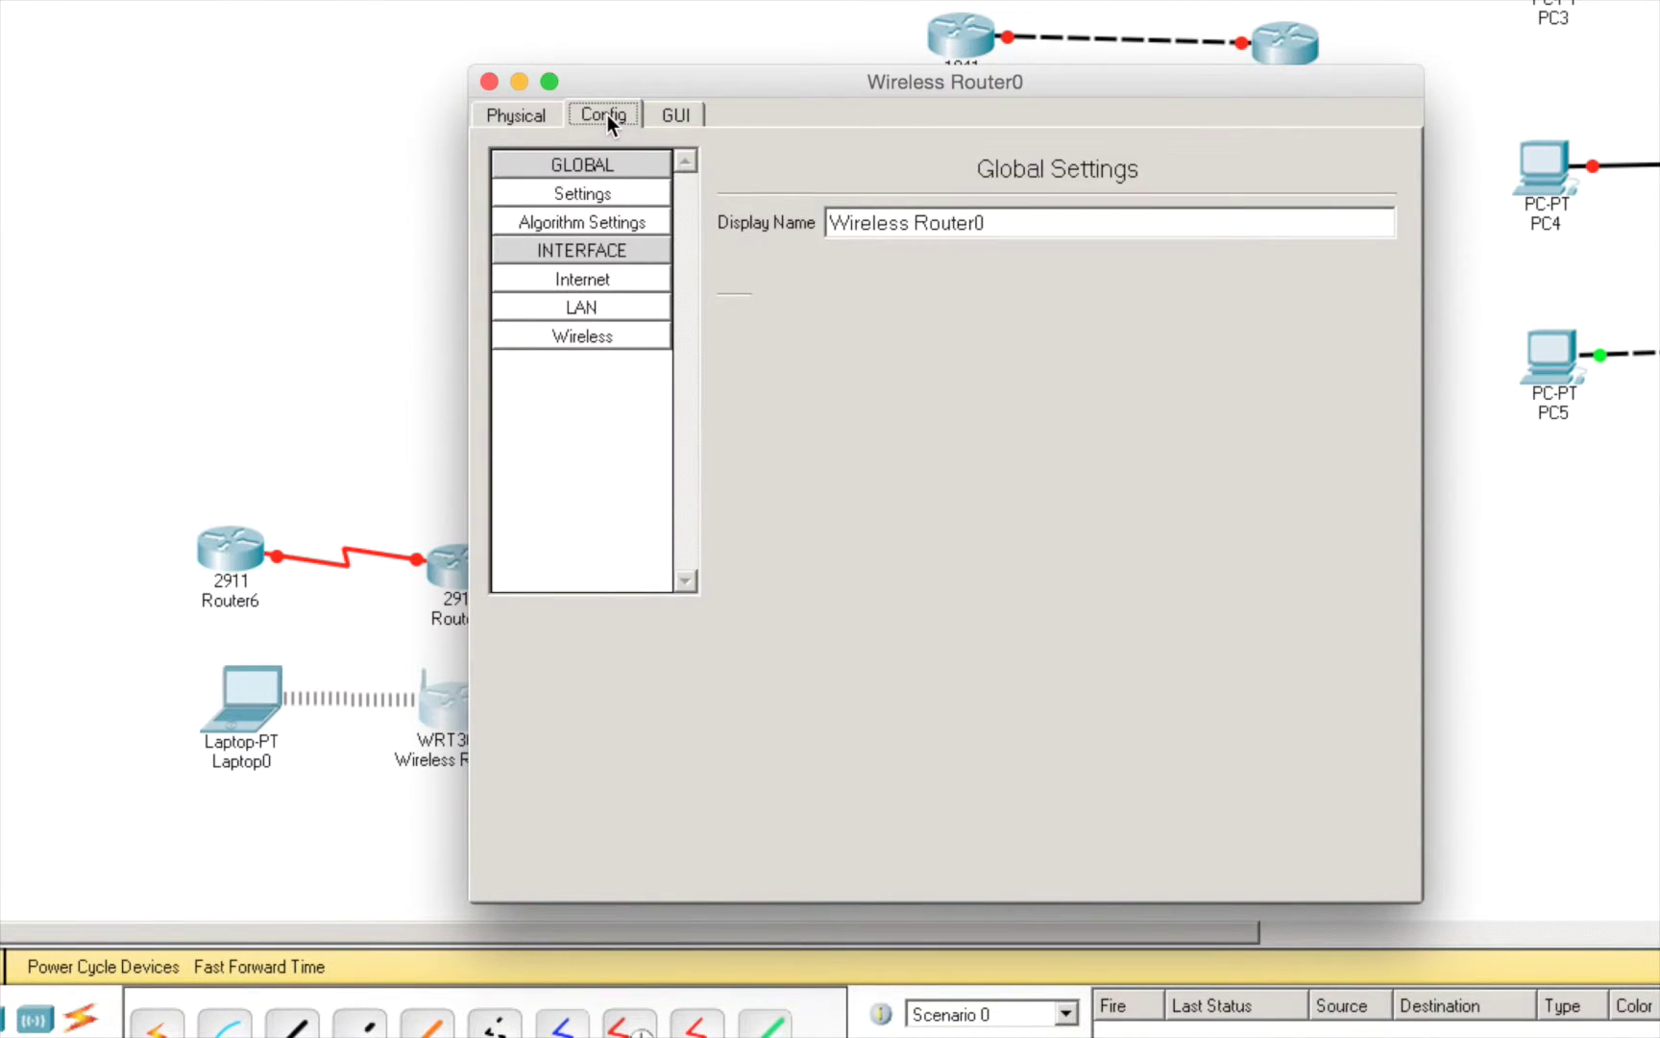
pyautogui.click(596, 193)
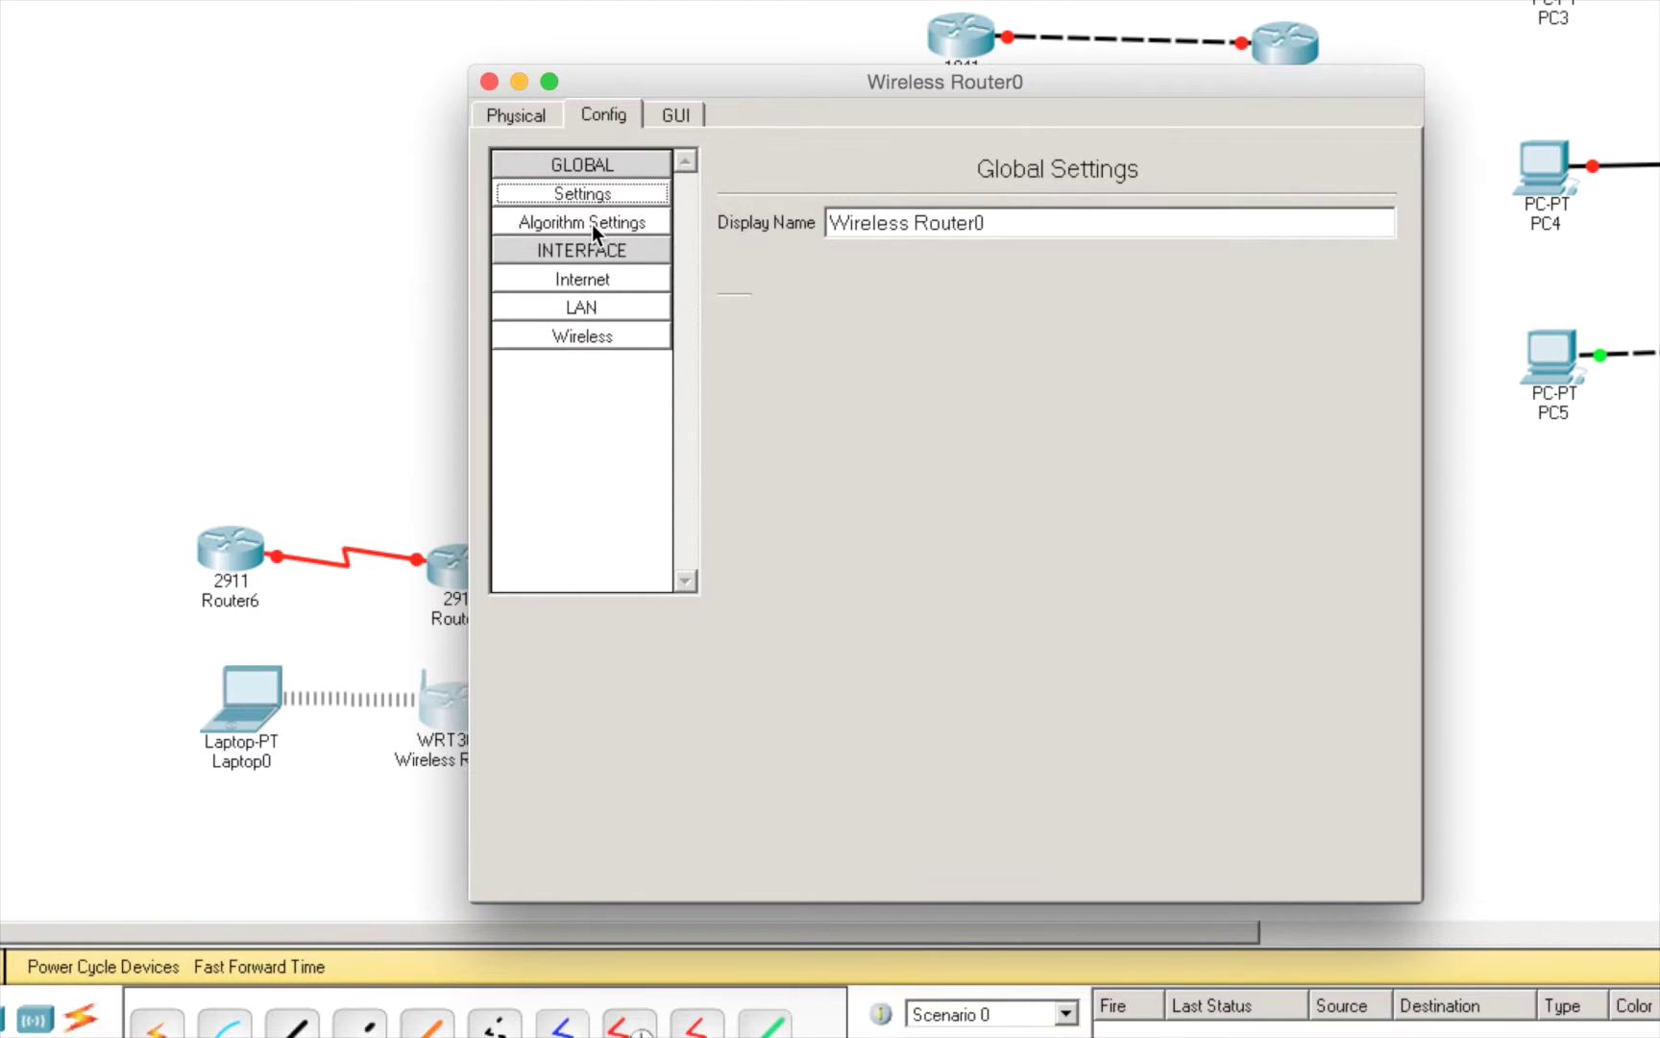
pyautogui.click(592, 223)
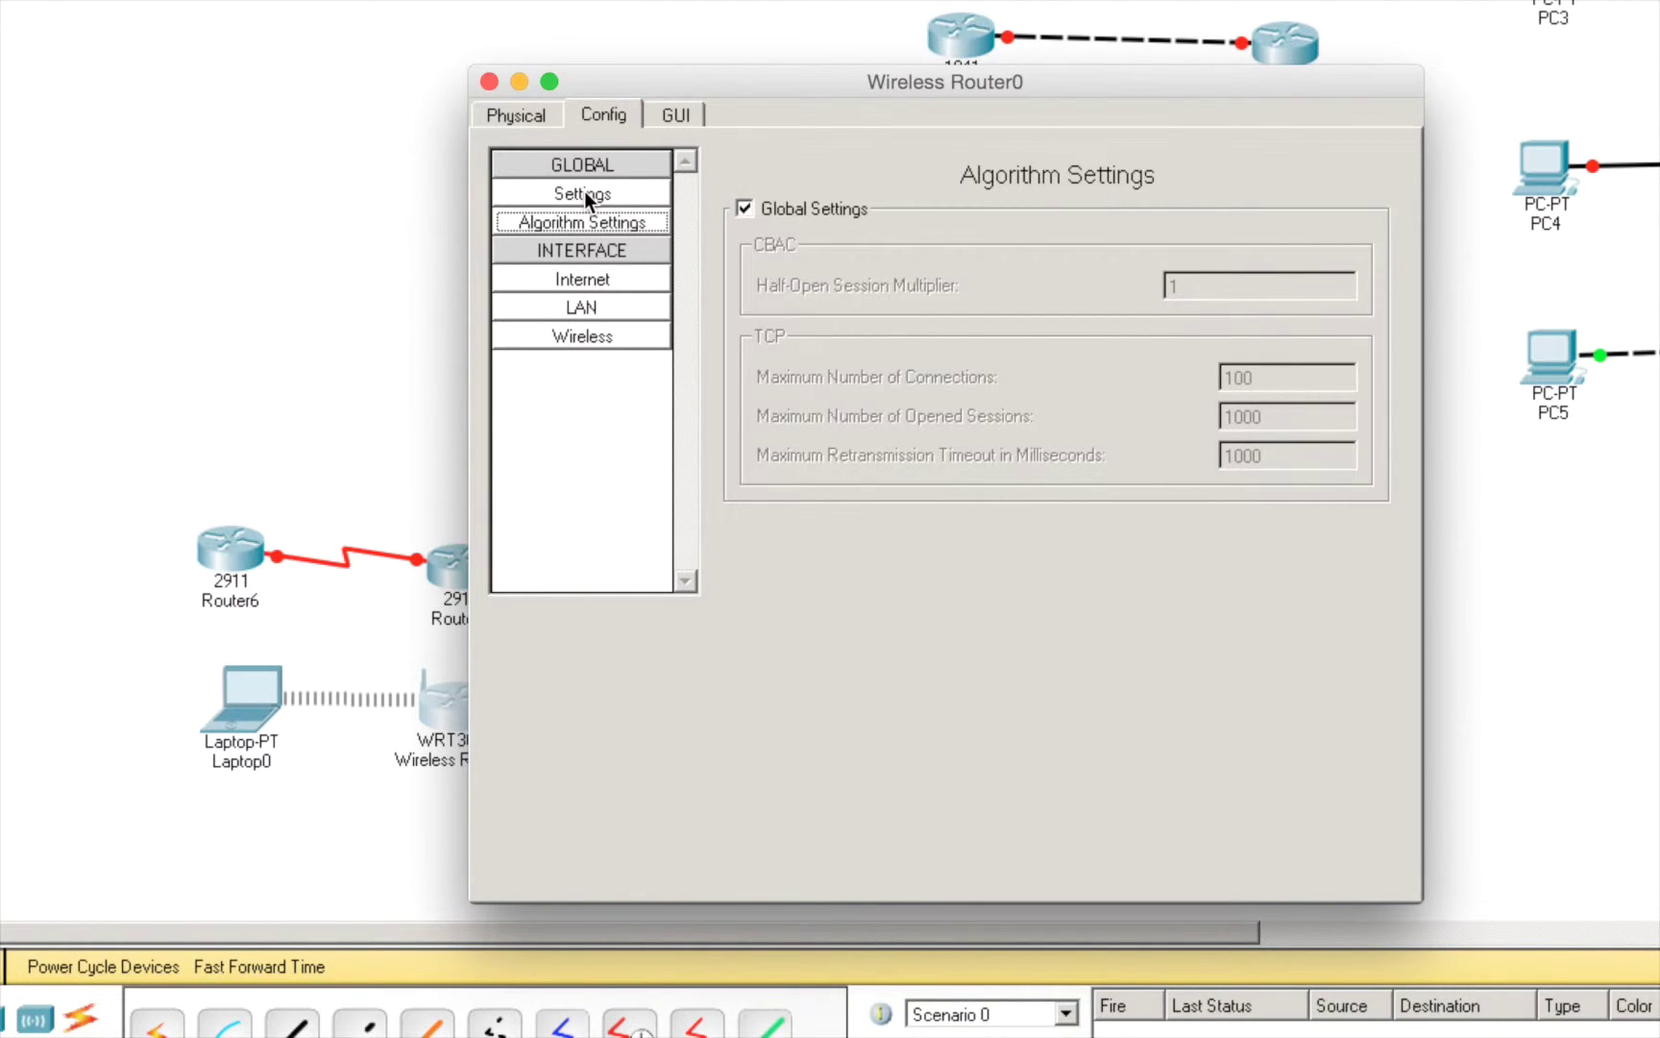
pyautogui.click(583, 191)
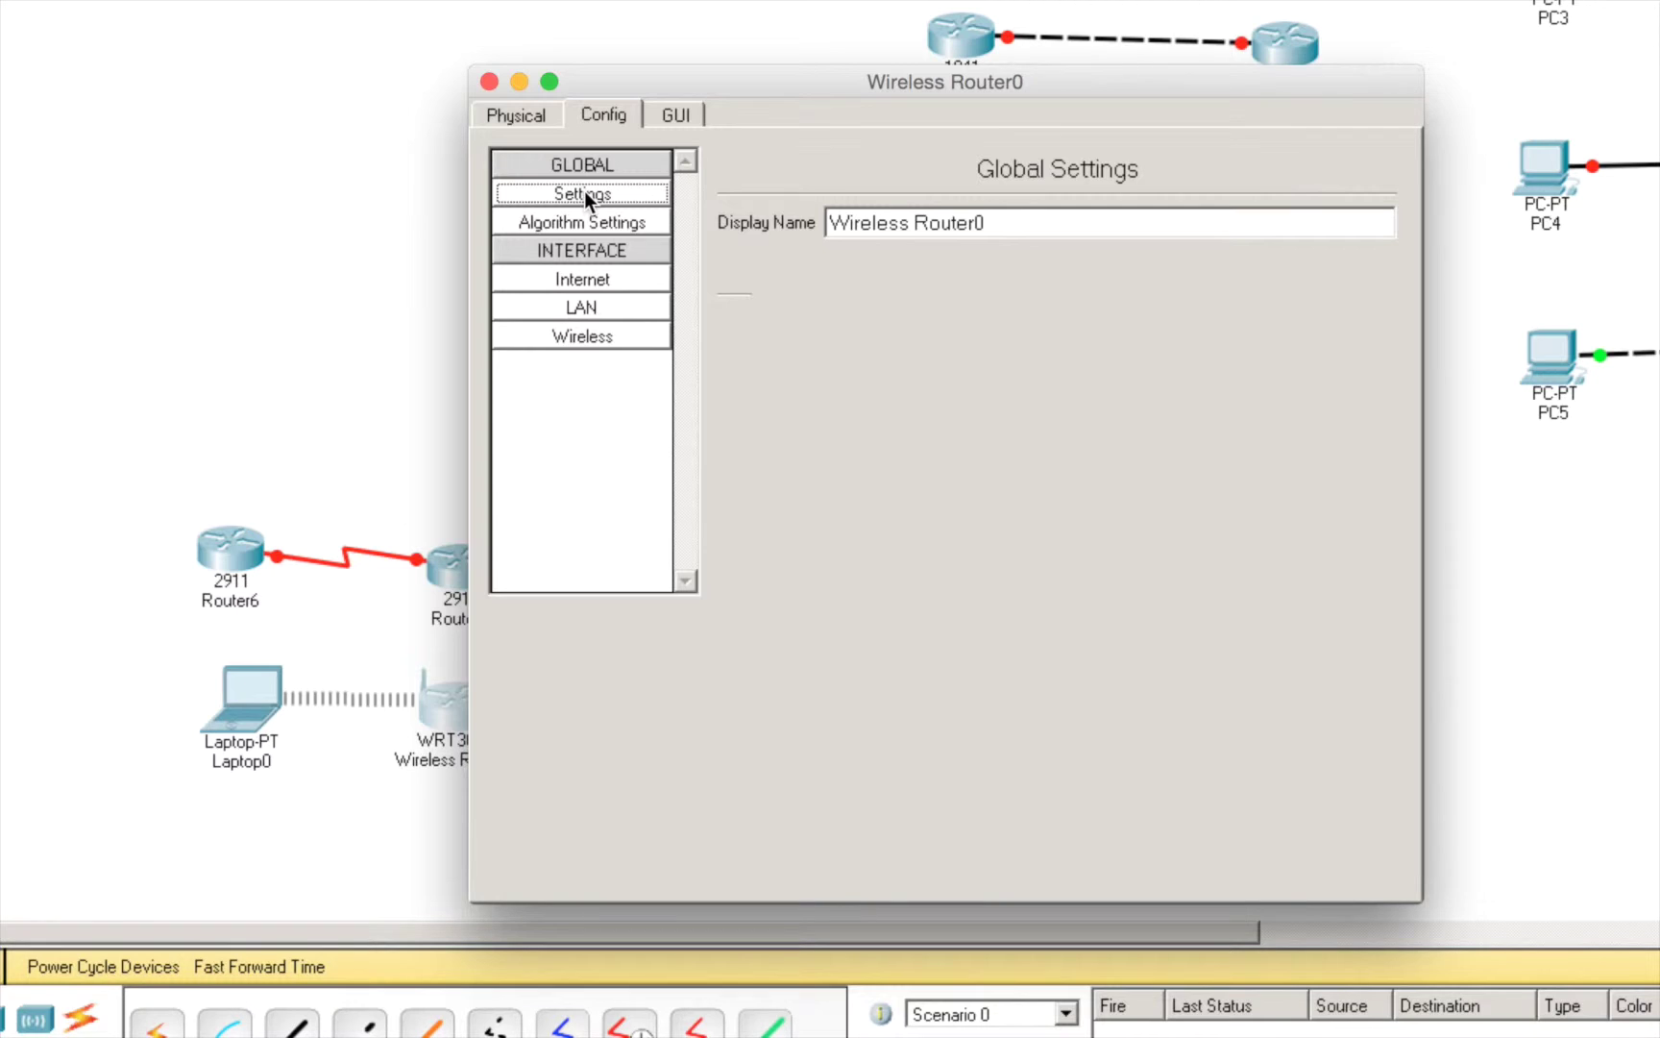
pyautogui.click(603, 277)
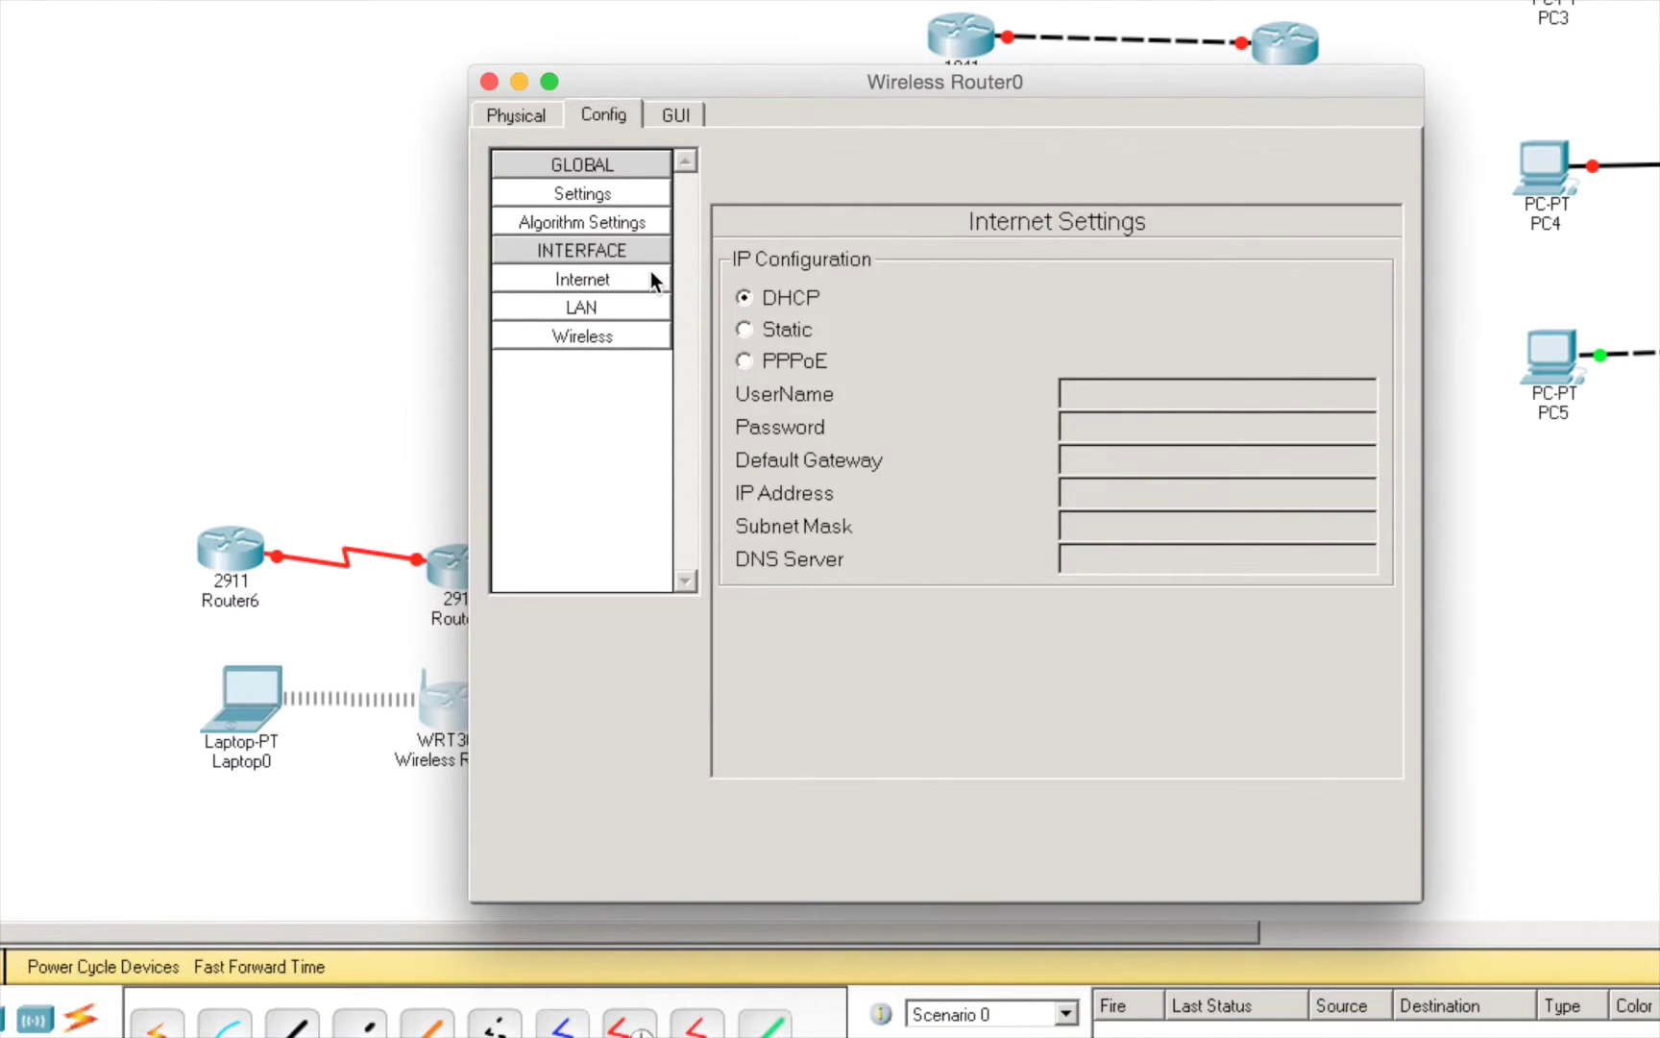
# - Change the router's wireless SSID from Default to Test_PT
pyautogui.click(613, 307)
pyautogui.click(597, 339)
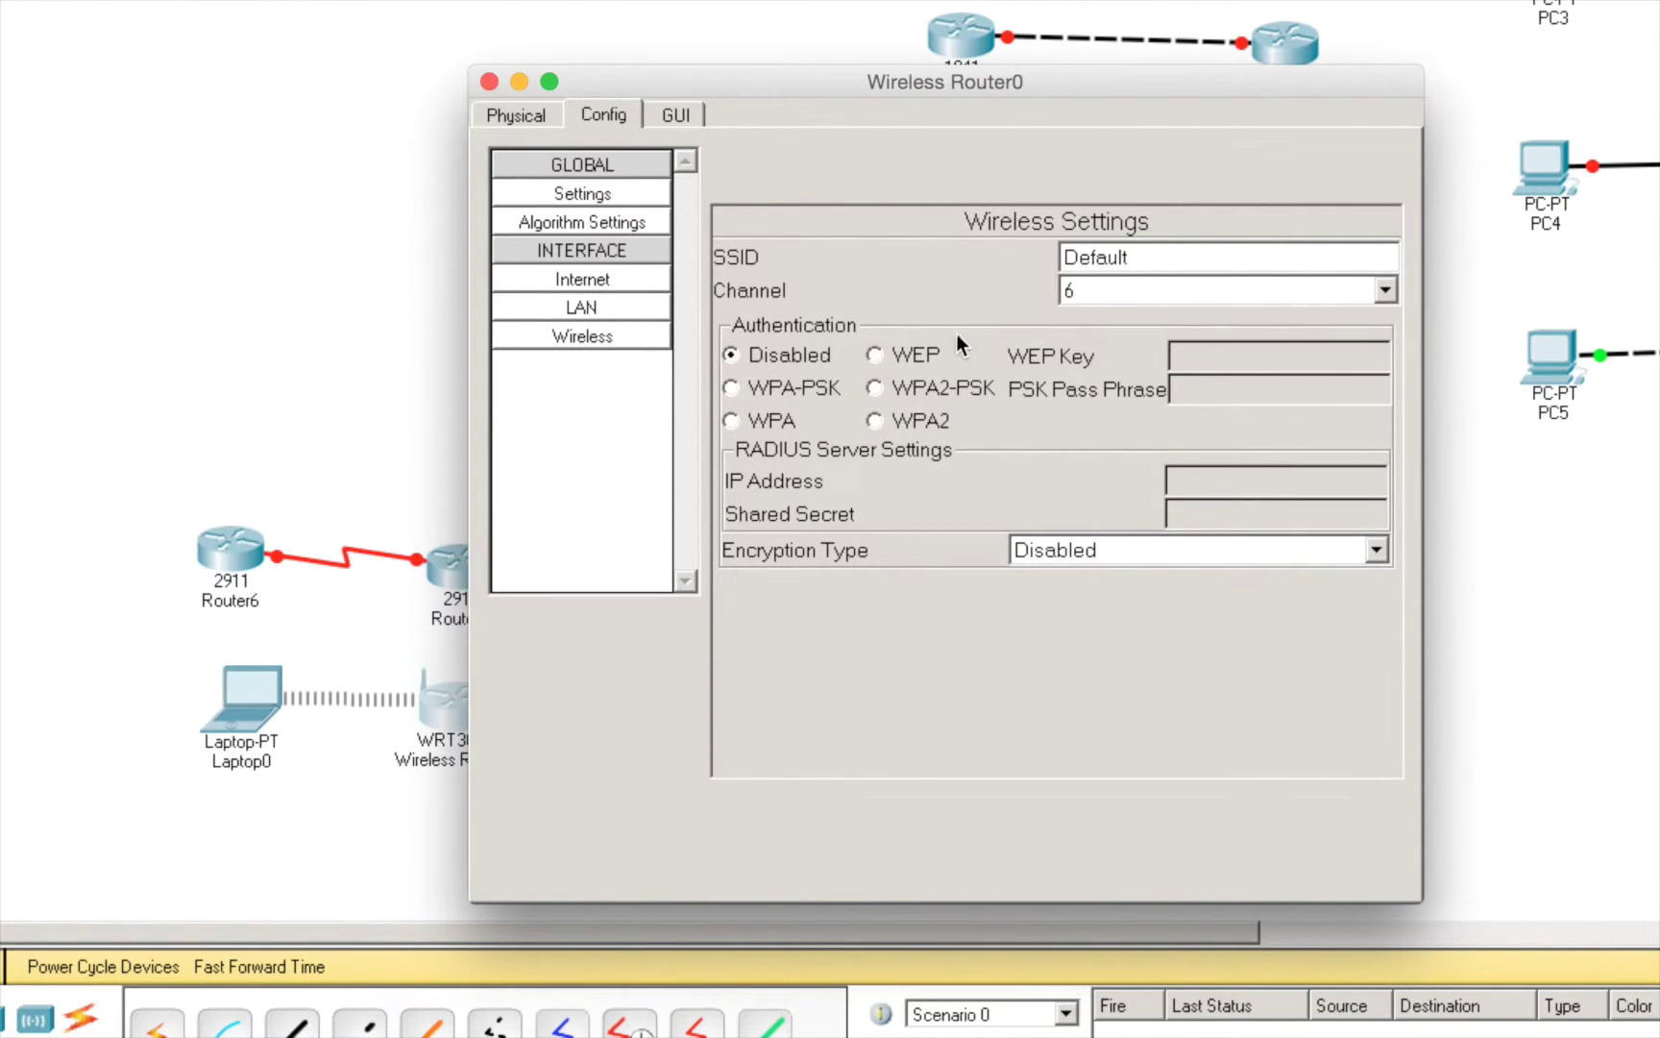
pyautogui.doubleClick(1161, 248)
pyautogui.press('BackSpace')
pyautogui.write('Test_PT')
# - Secure the network with WPA2-PSK and a pass phrase, and copy that pass phrase
pyautogui.click(877, 388)
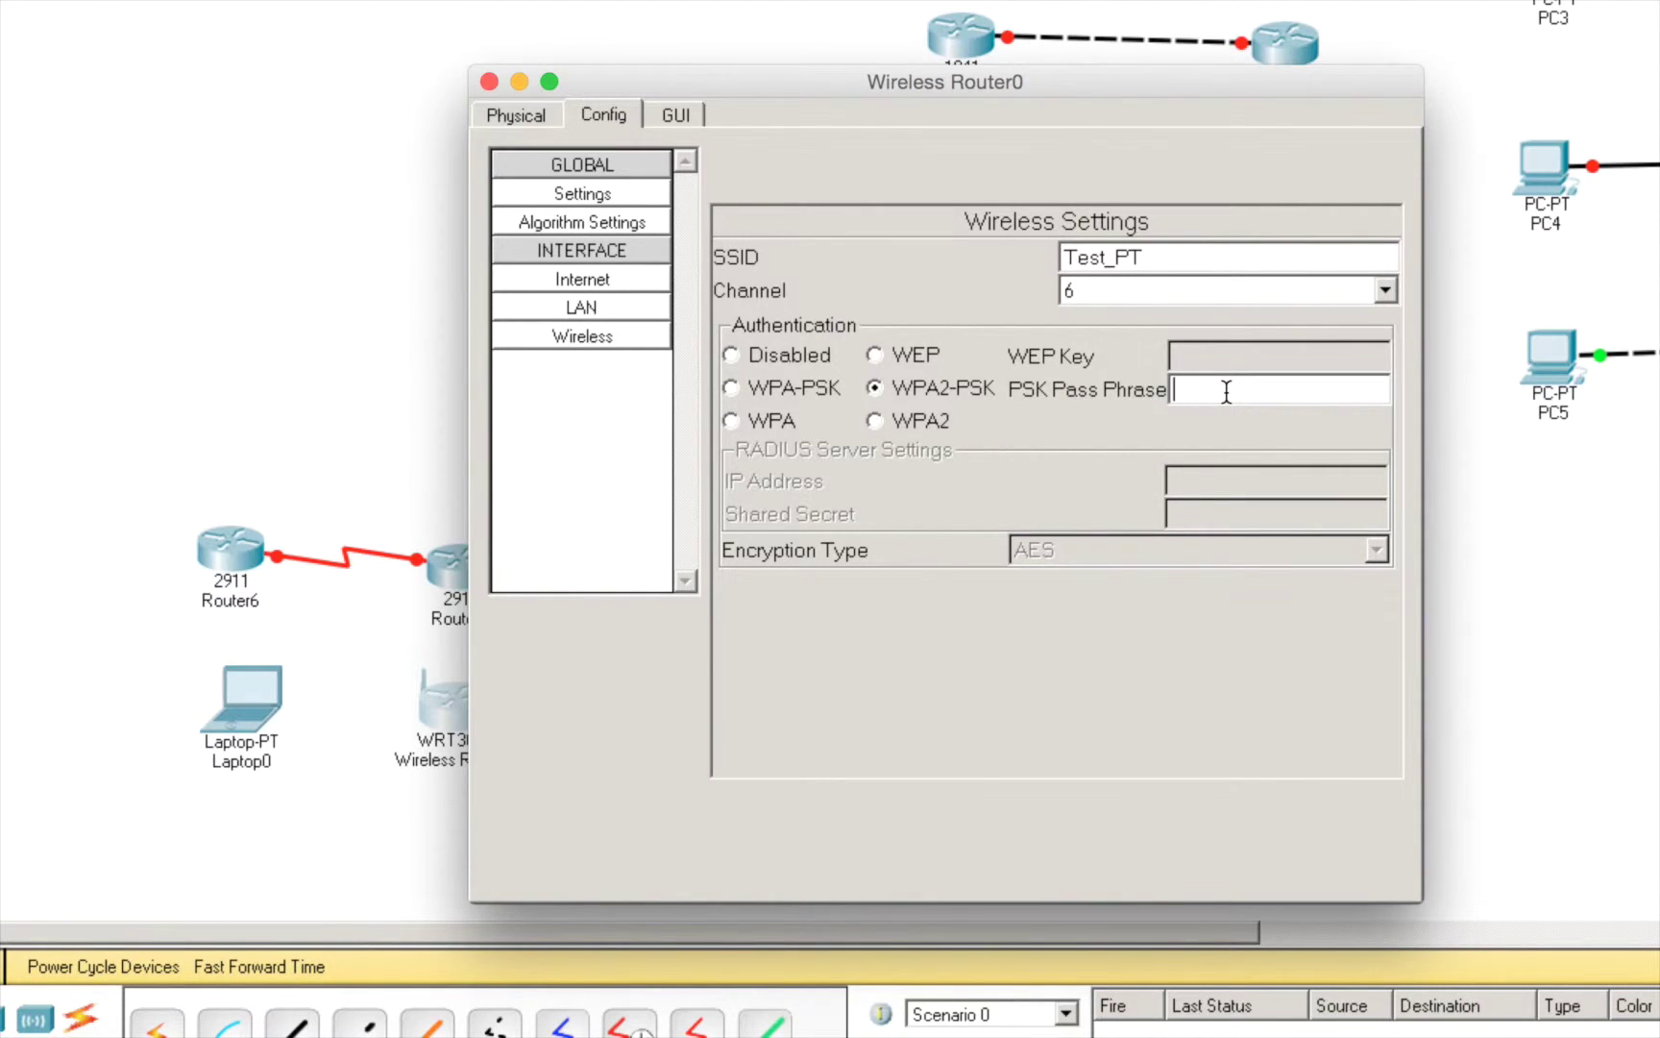
pyautogui.write('testPT@Home')
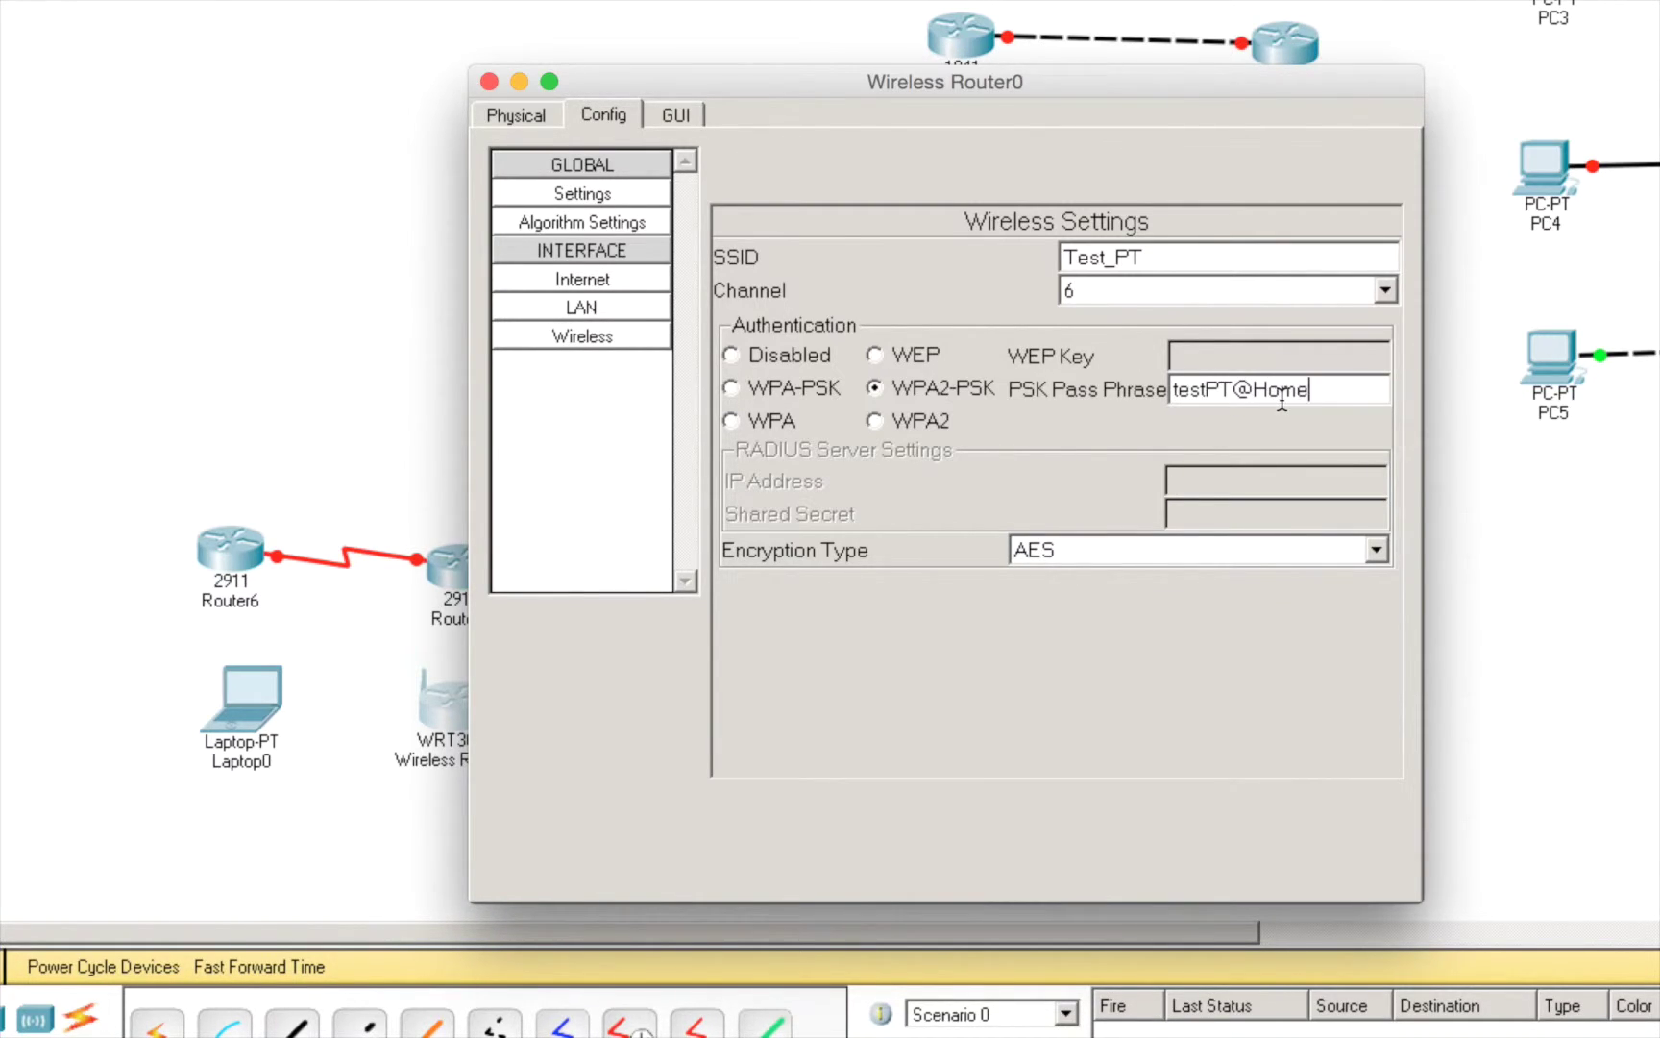
pyautogui.tripleClick(1282, 402)
pyautogui.rightClick(1281, 403)
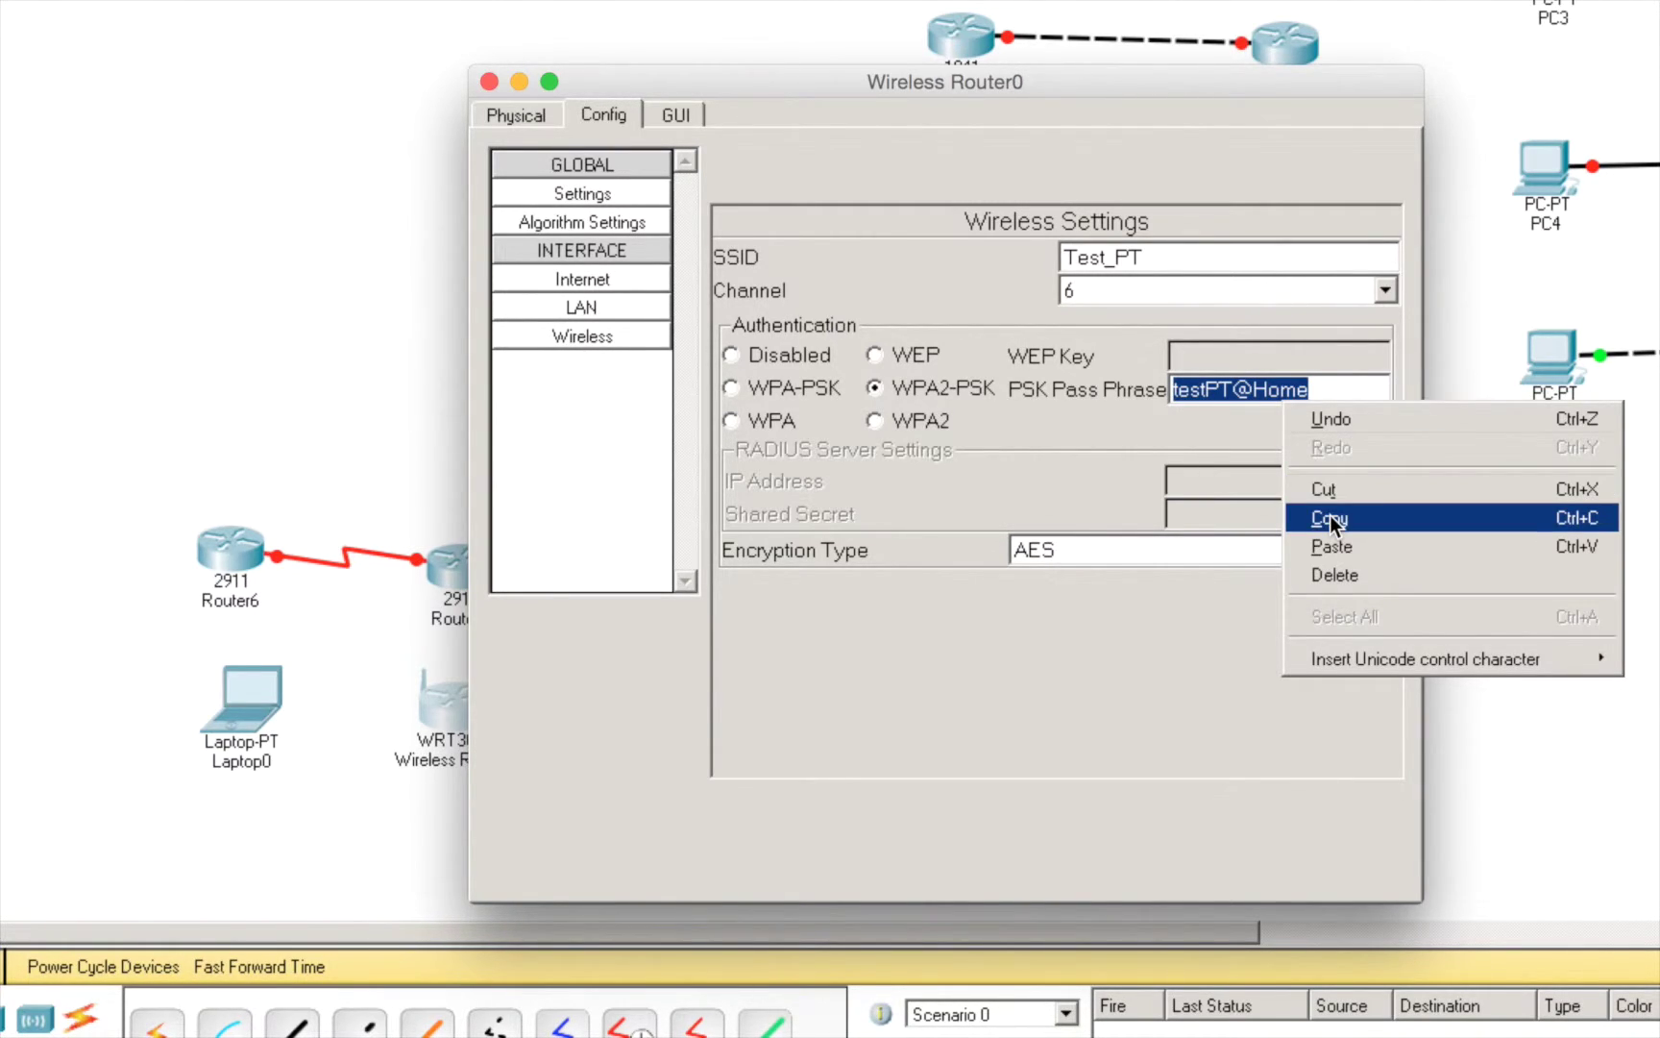
pyautogui.click(1330, 518)
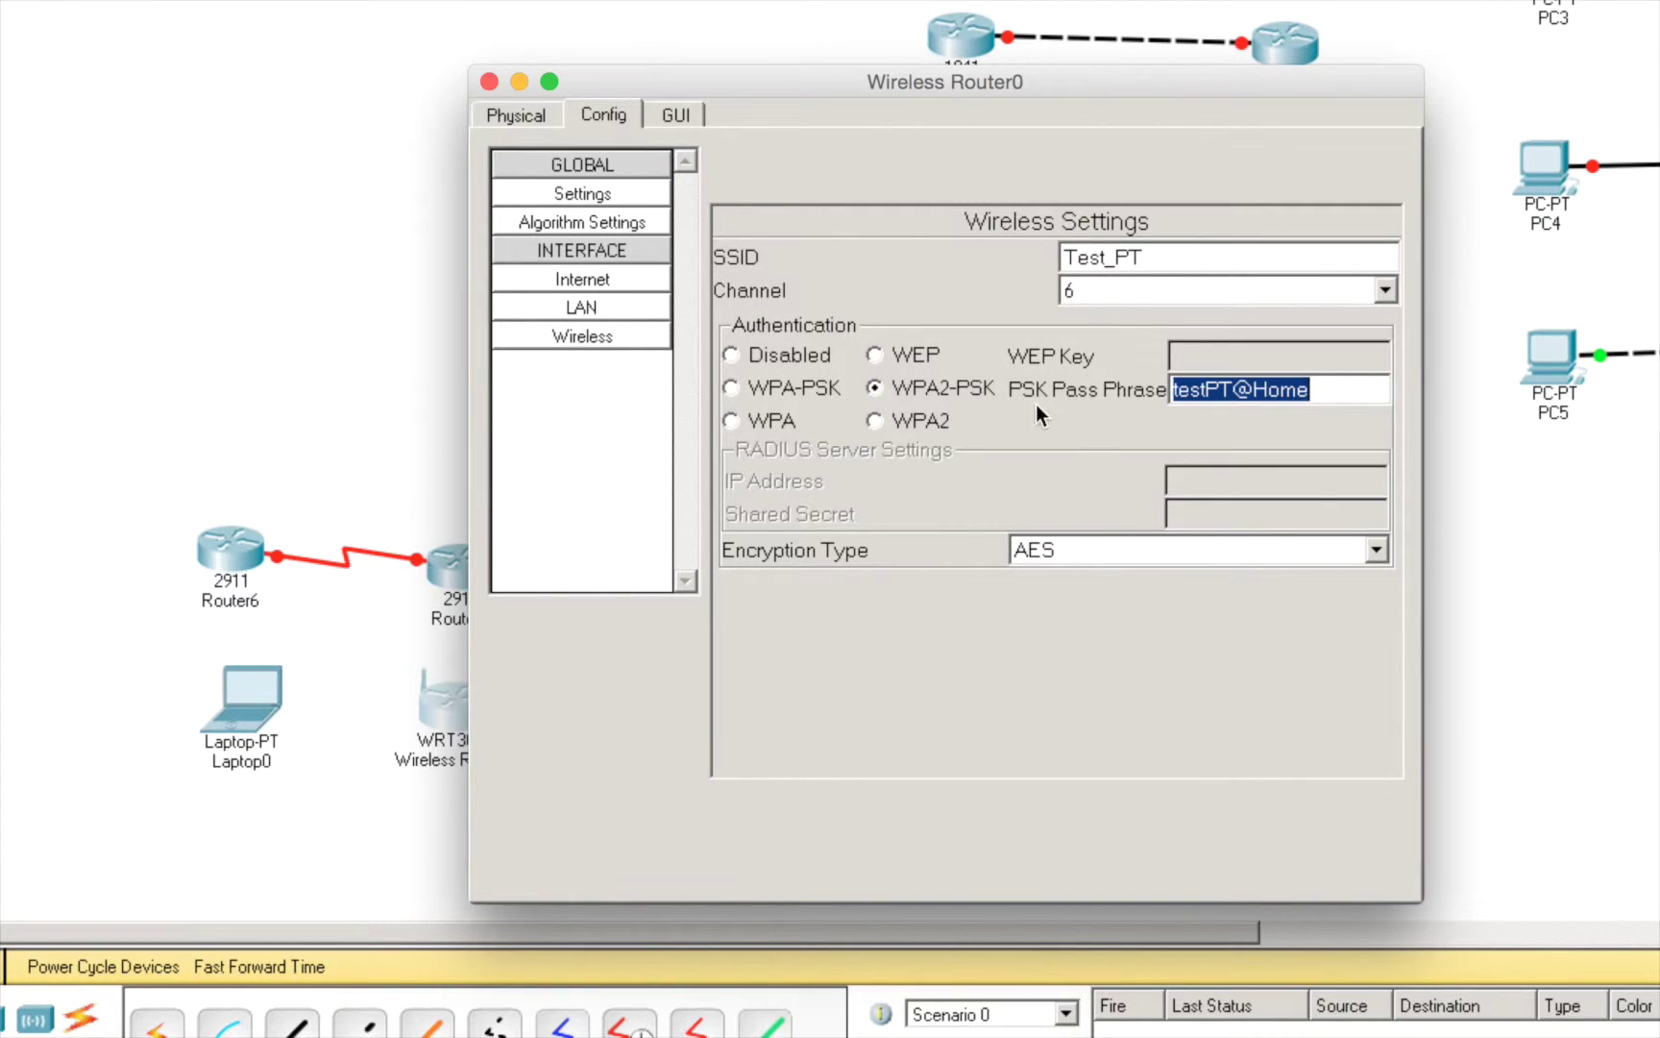
pyautogui.click(601, 335)
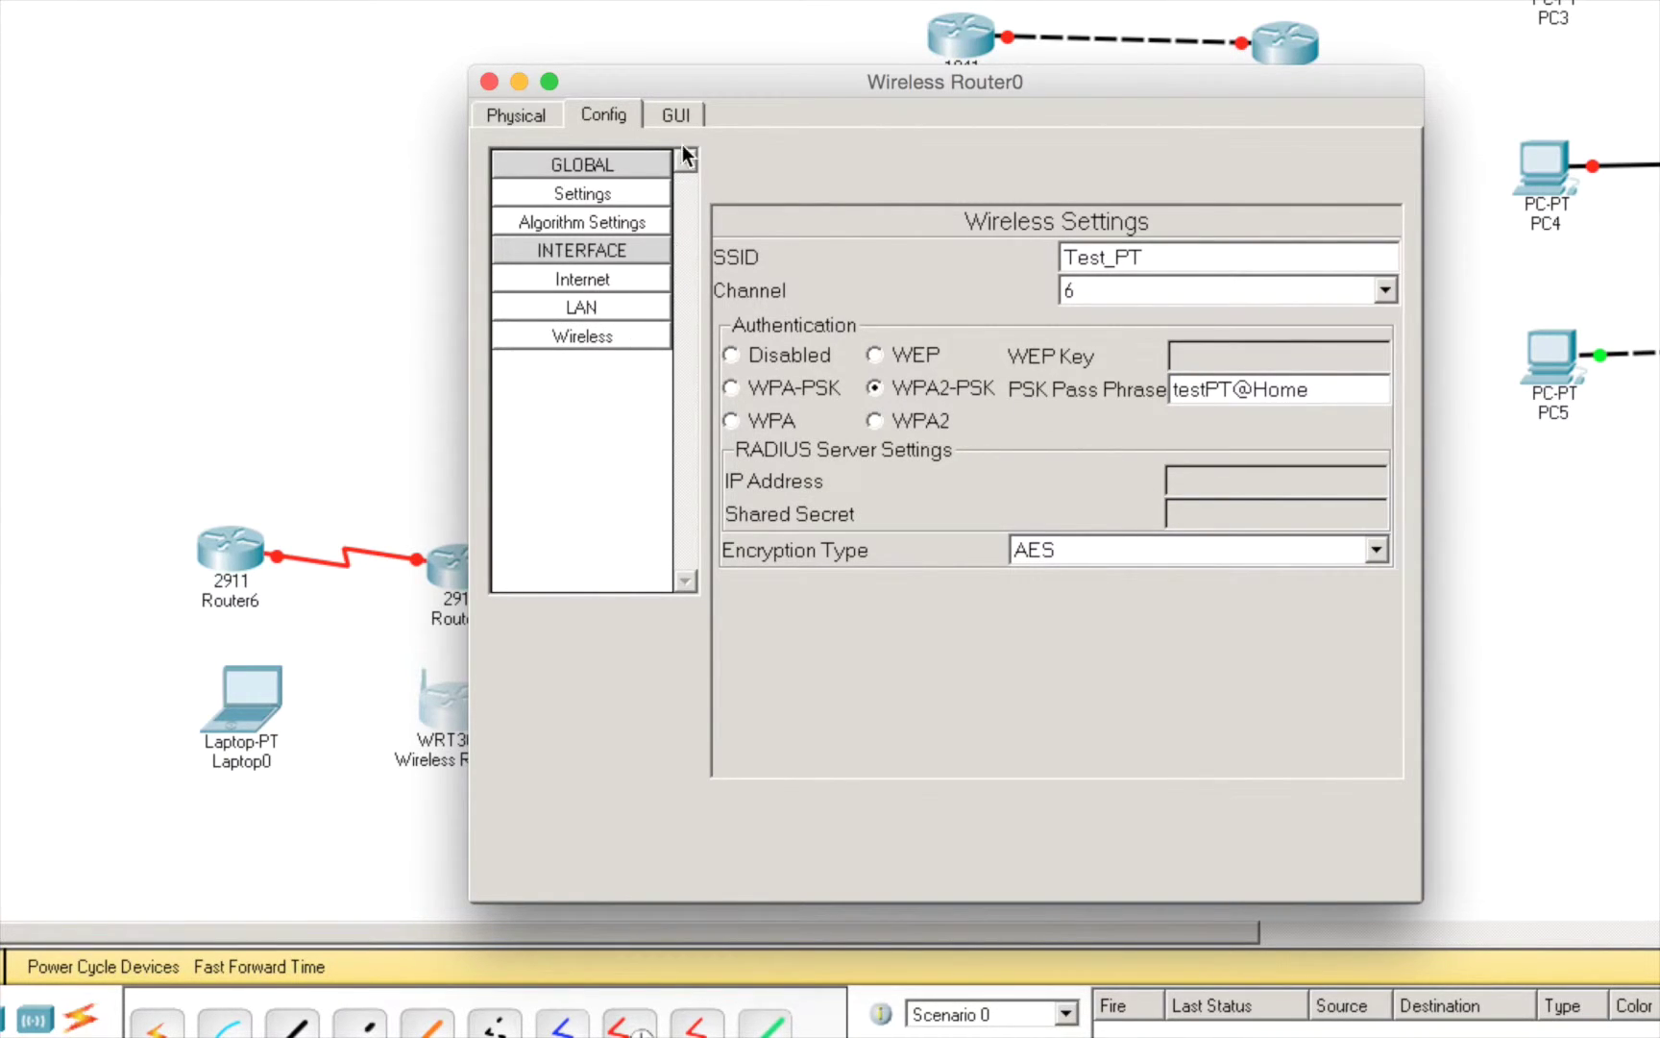
# - Confirm in the web GUI's Wireless Security page that Test_PT uses WPA2 Personal with AES
pyautogui.click(674, 117)
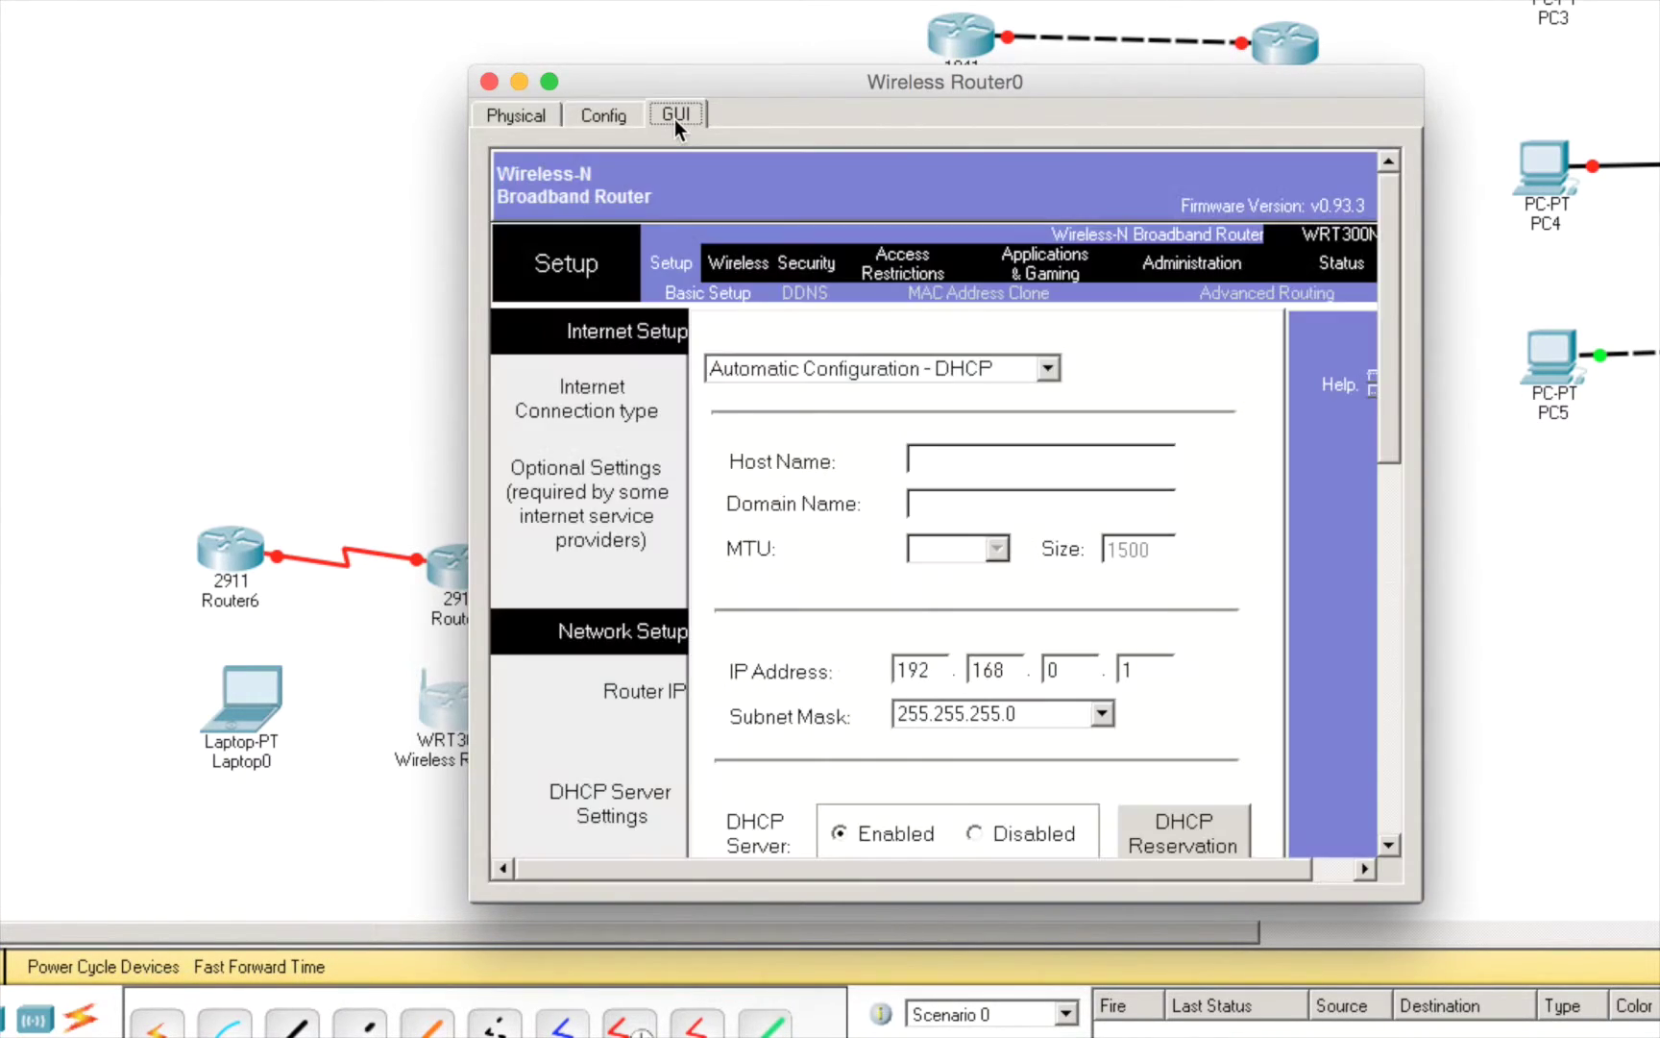
pyautogui.click(753, 269)
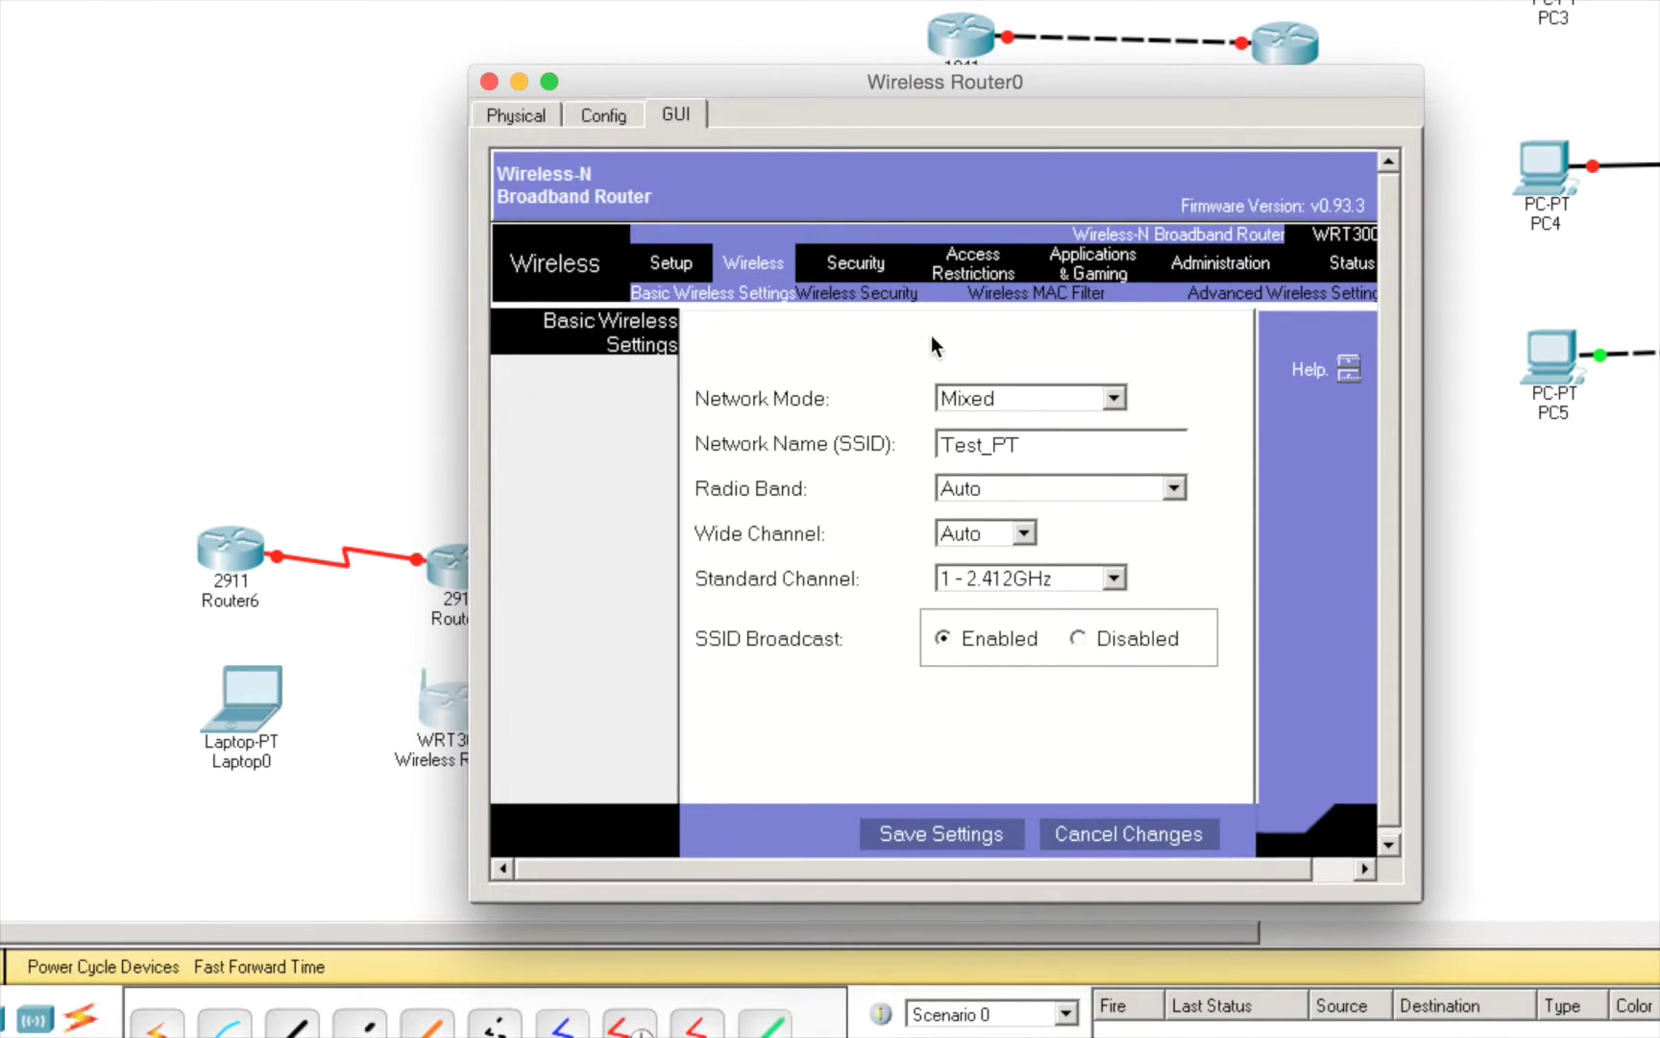
pyautogui.click(881, 293)
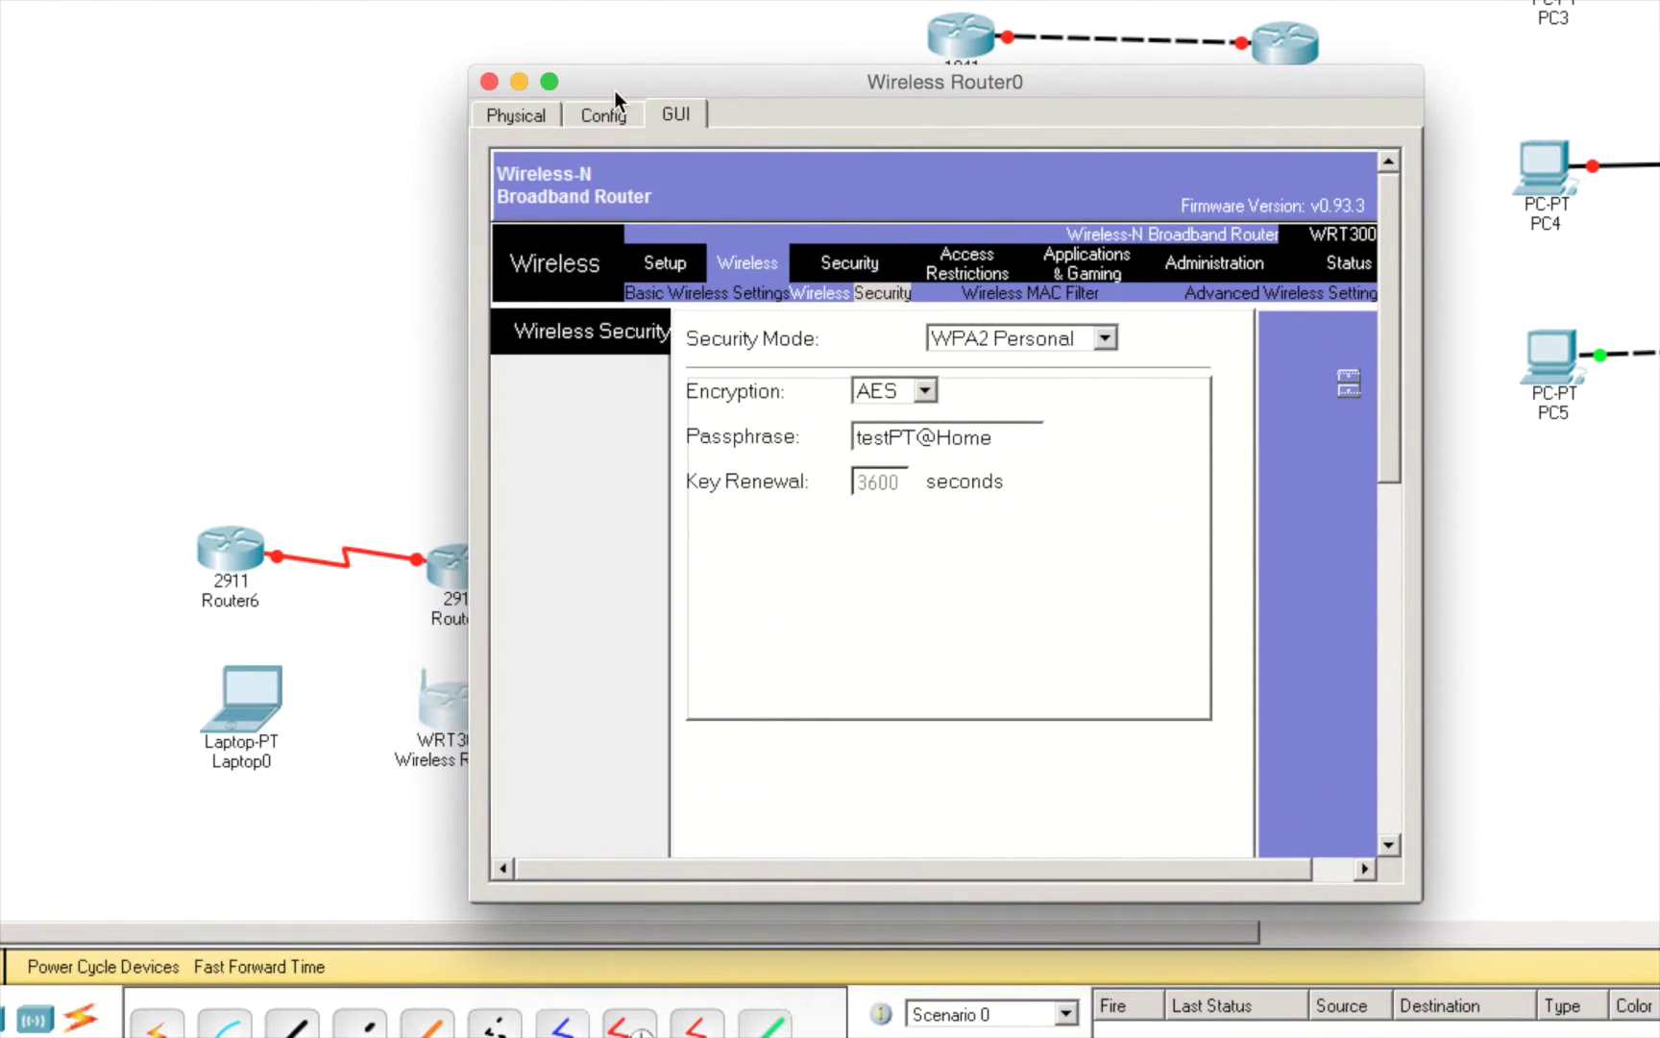
# - Close the router window and open Laptop0's window, showing its physical view at original size
pyautogui.click(489, 82)
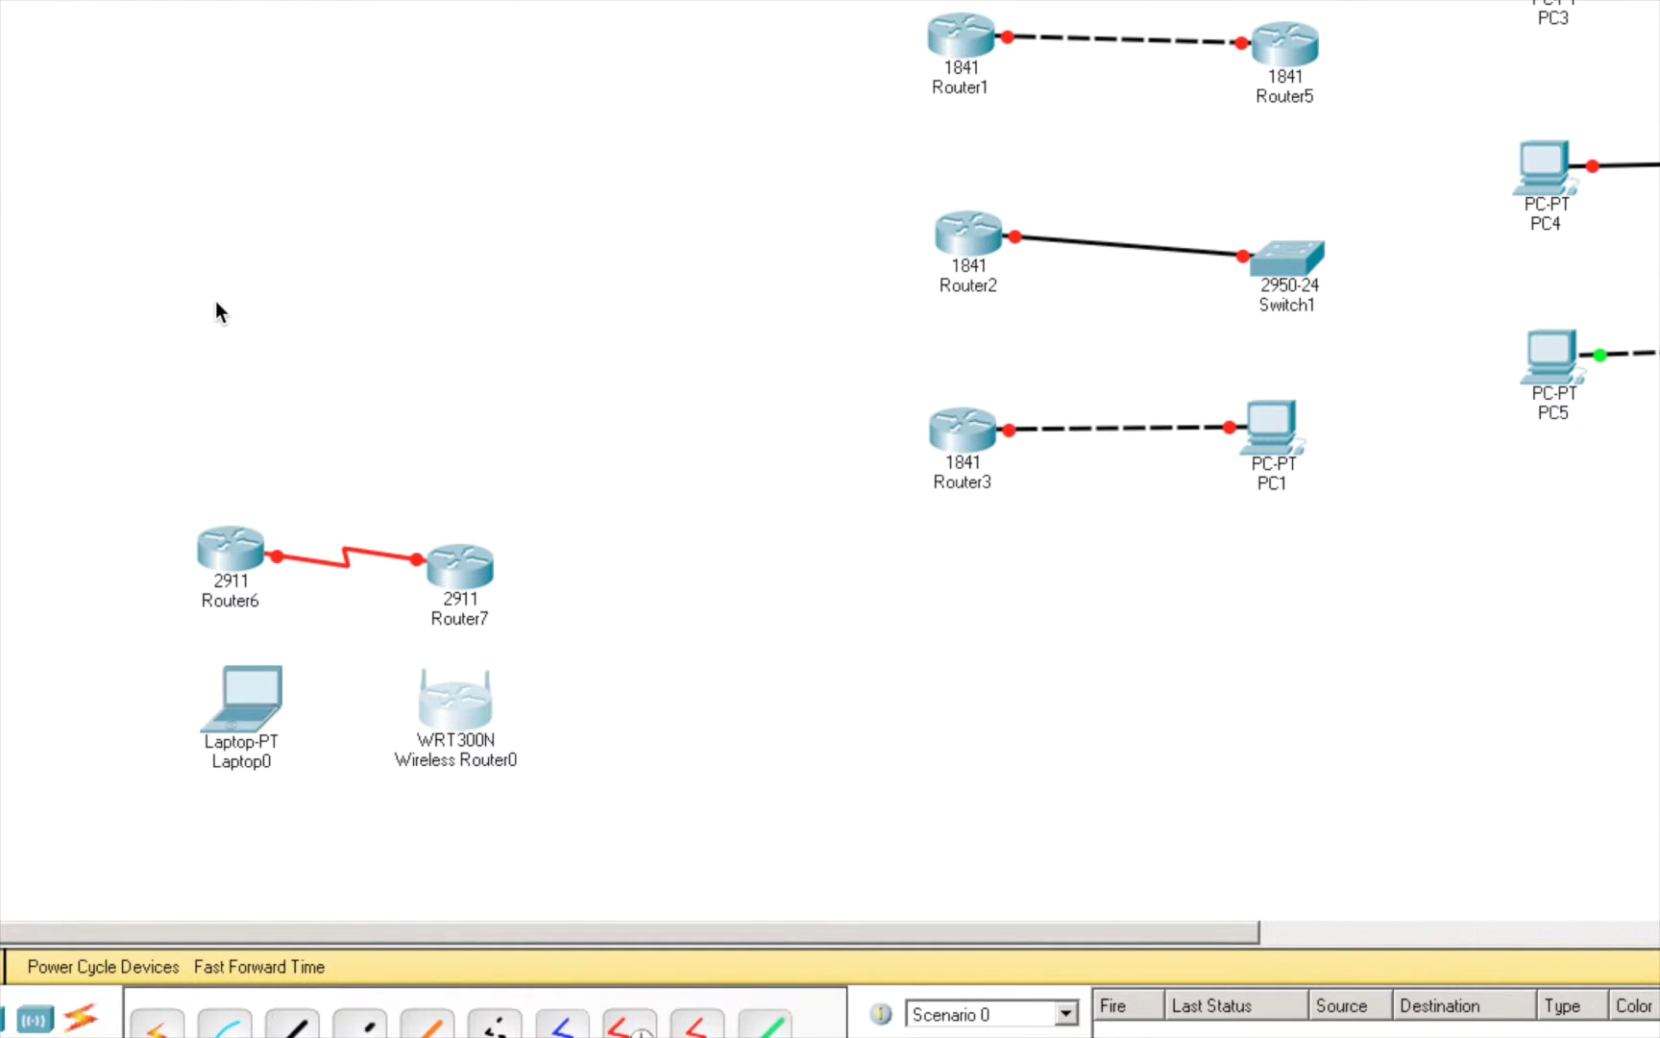
pyautogui.click(249, 684)
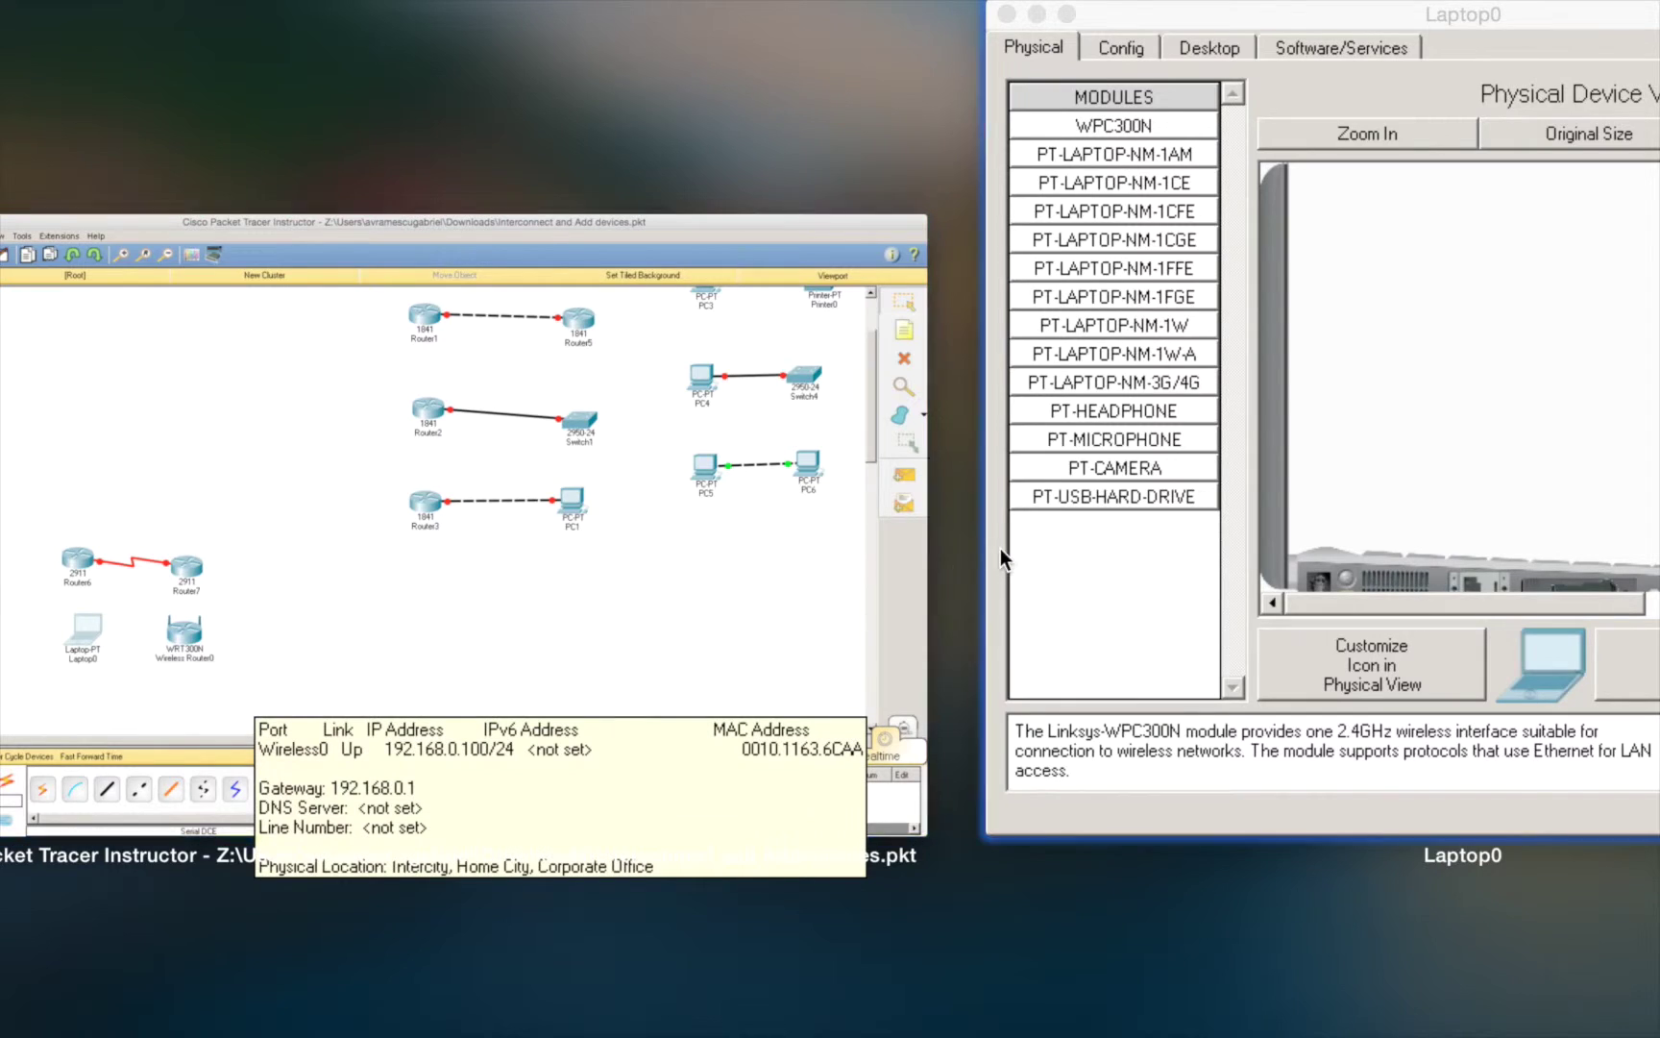
pyautogui.click(1075, 550)
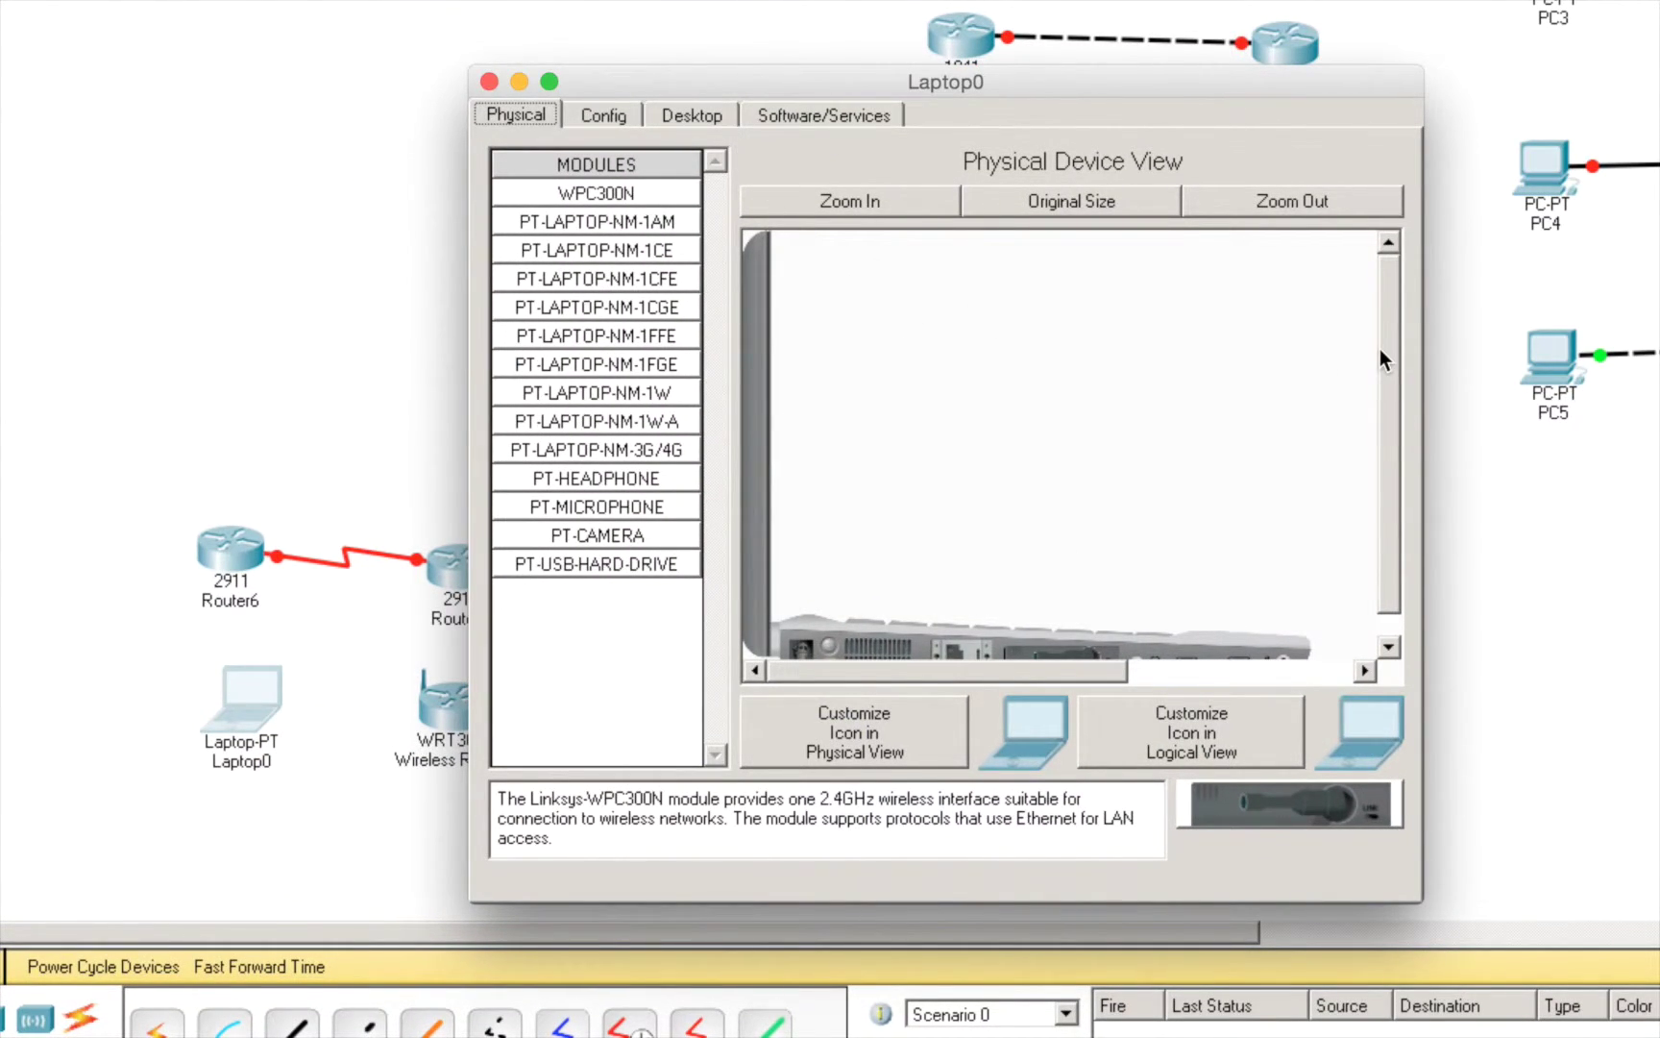
pyautogui.moveTo(1387, 351); pyautogui.dragTo(1393, 476)
pyautogui.click(1099, 211)
# - Show Laptop0's Wireless0 interface settings, still on SSID Default with authentication disabled
pyautogui.click(622, 115)
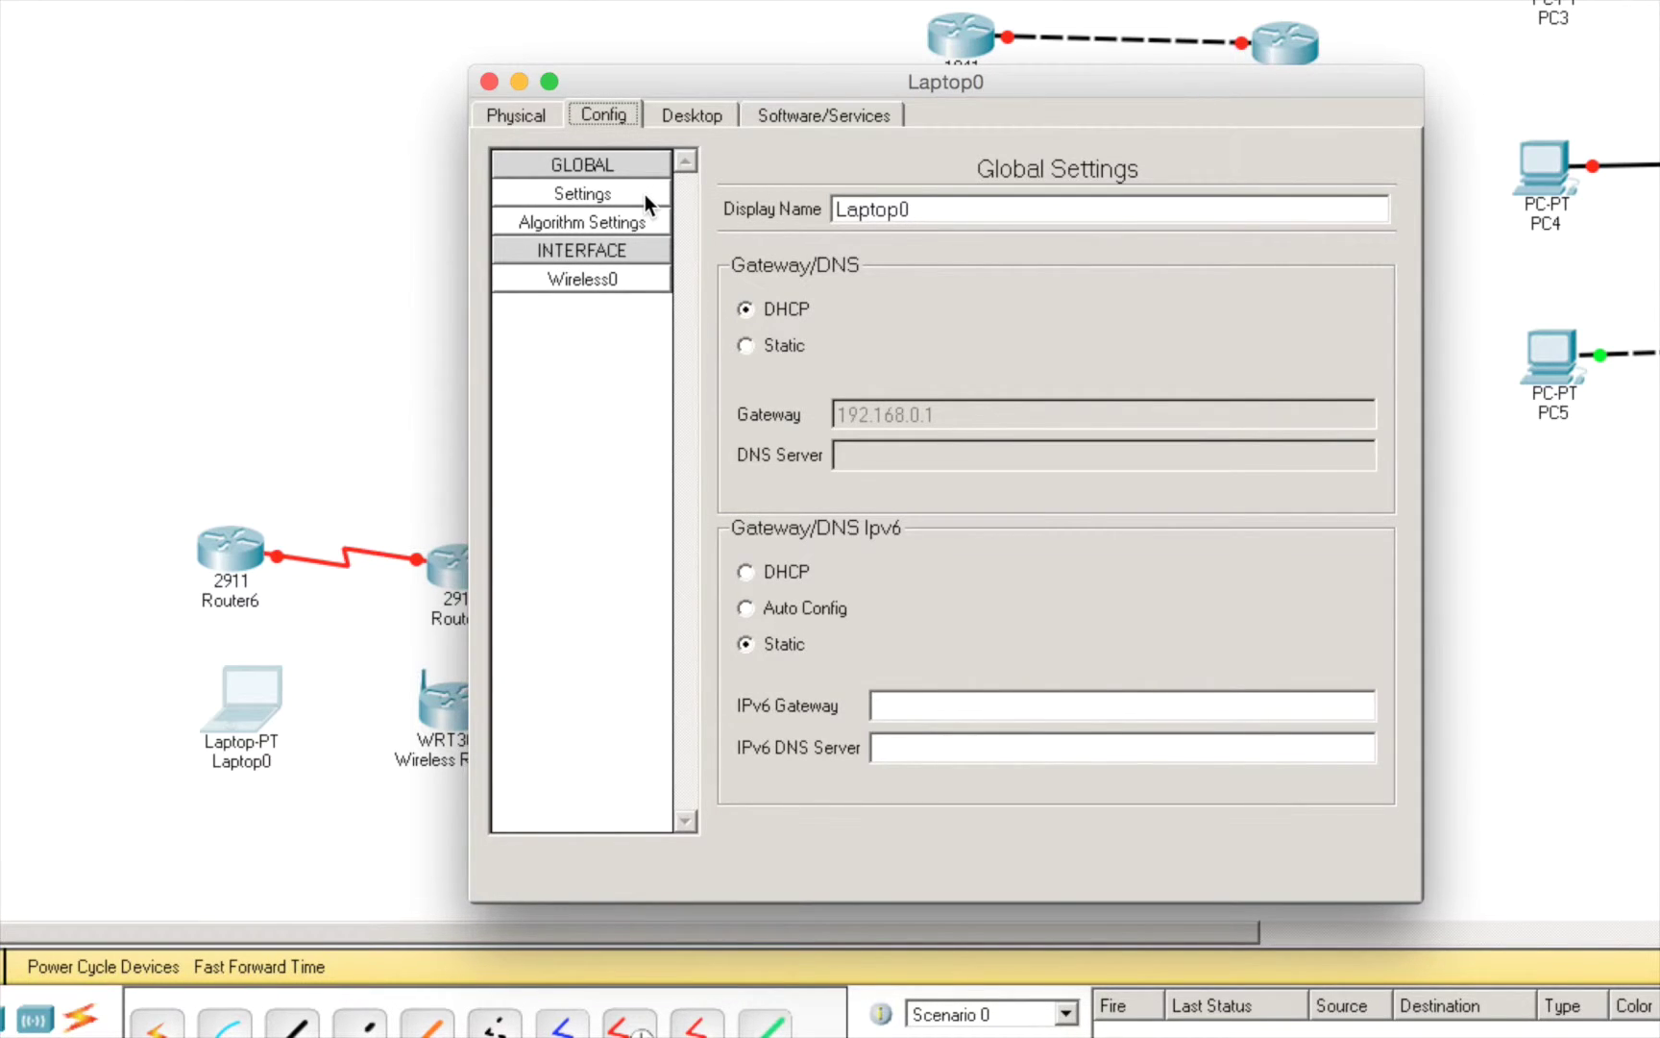
pyautogui.click(614, 281)
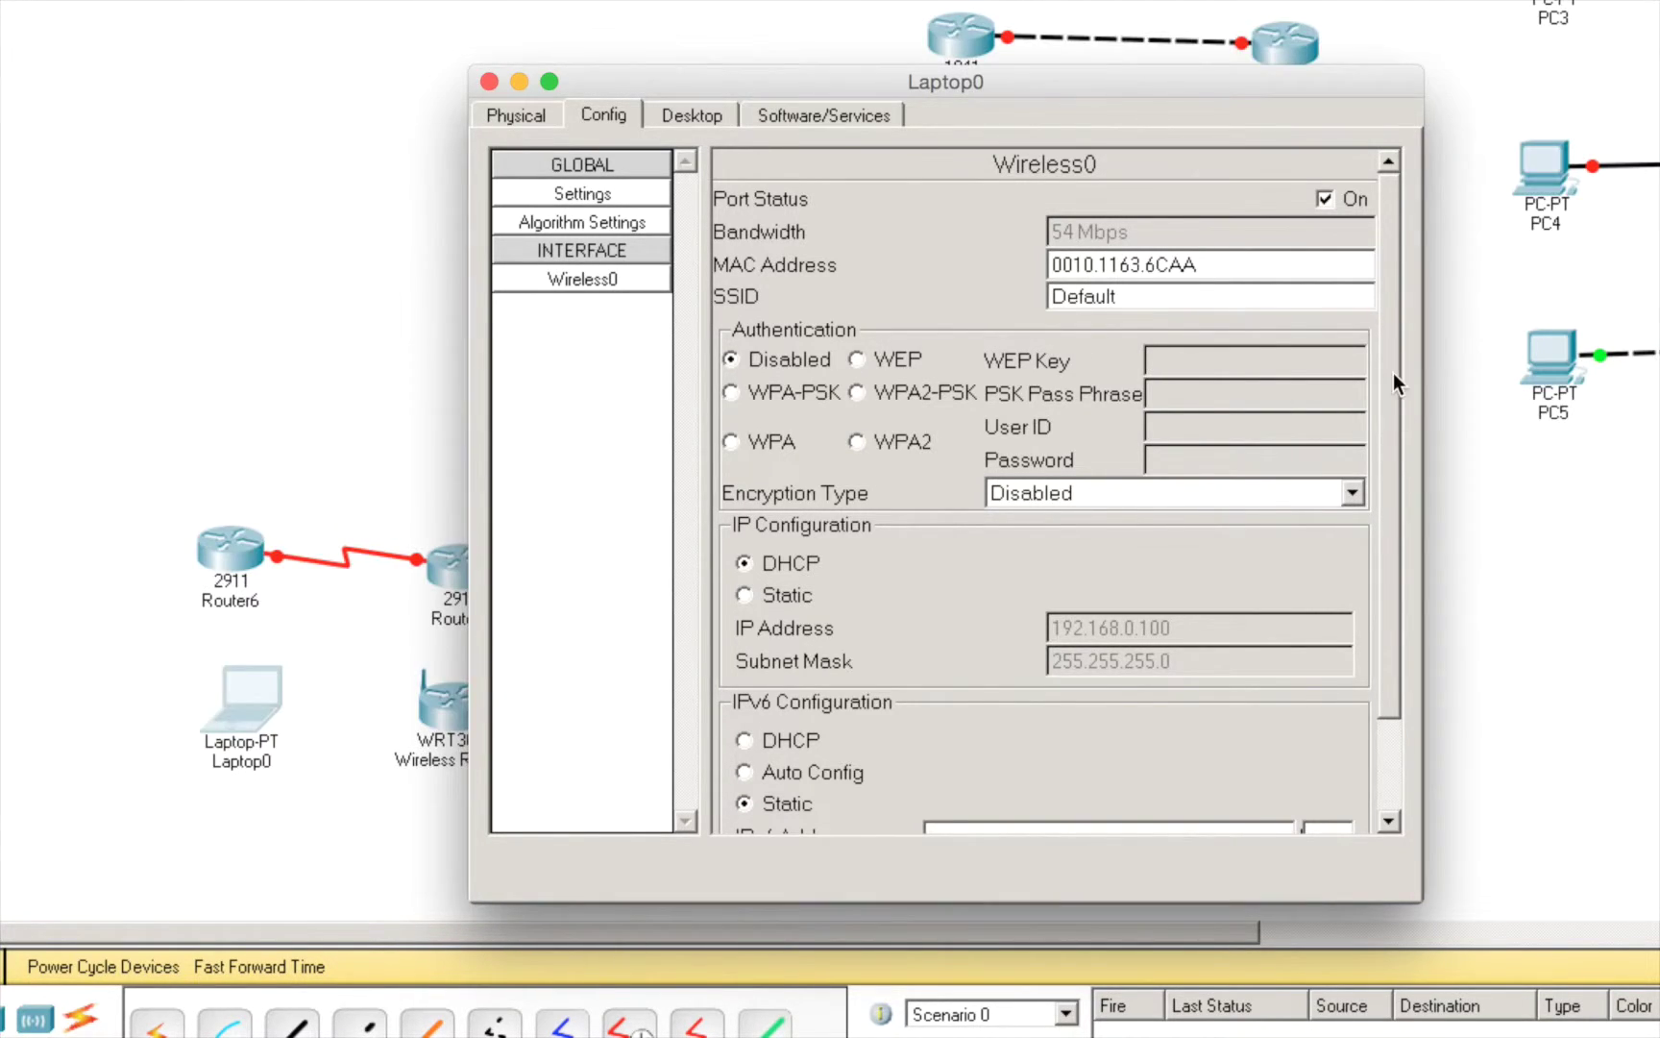
pyautogui.moveTo(1393, 372); pyautogui.dragTo(1399, 498)
pyautogui.moveTo(1396, 356); pyautogui.dragTo(1402, 316)
# - Enlarge the Laptop0 window, view its Software/Services tab, and move the window higher
pyautogui.click(693, 113)
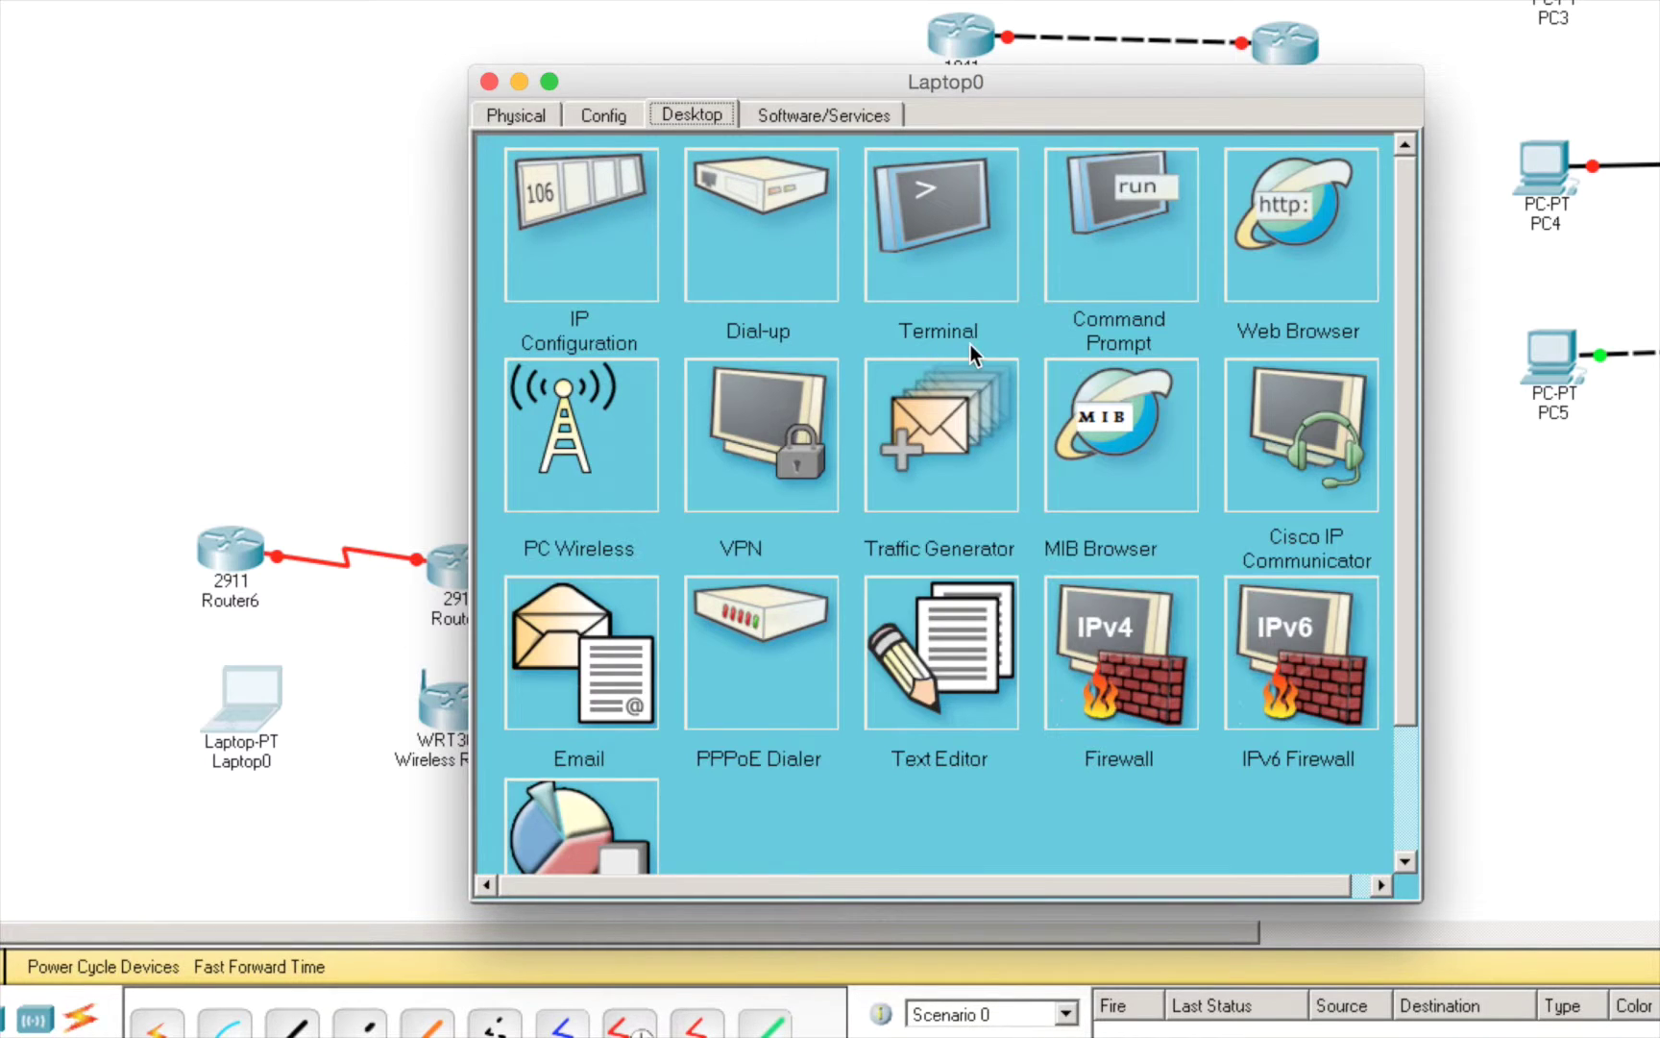
pyautogui.moveTo(1421, 904); pyautogui.dragTo(1477, 956)
pyautogui.click(836, 111)
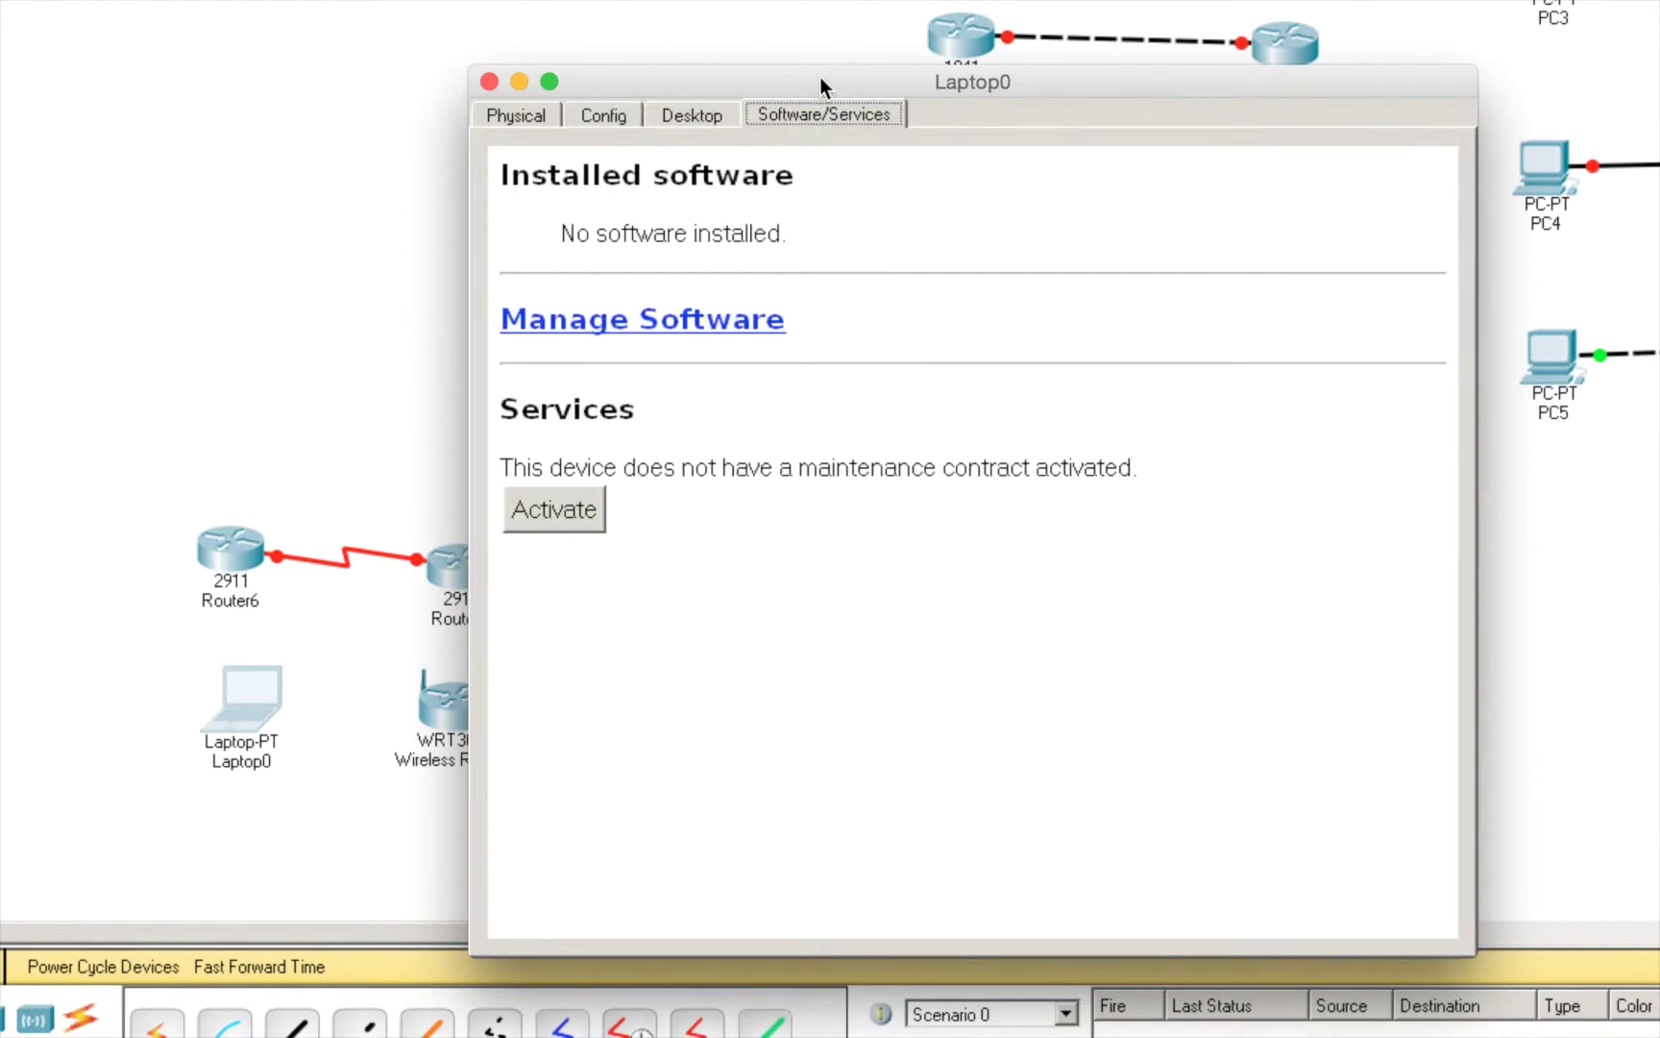
pyautogui.moveTo(820, 76); pyautogui.dragTo(773, 27)
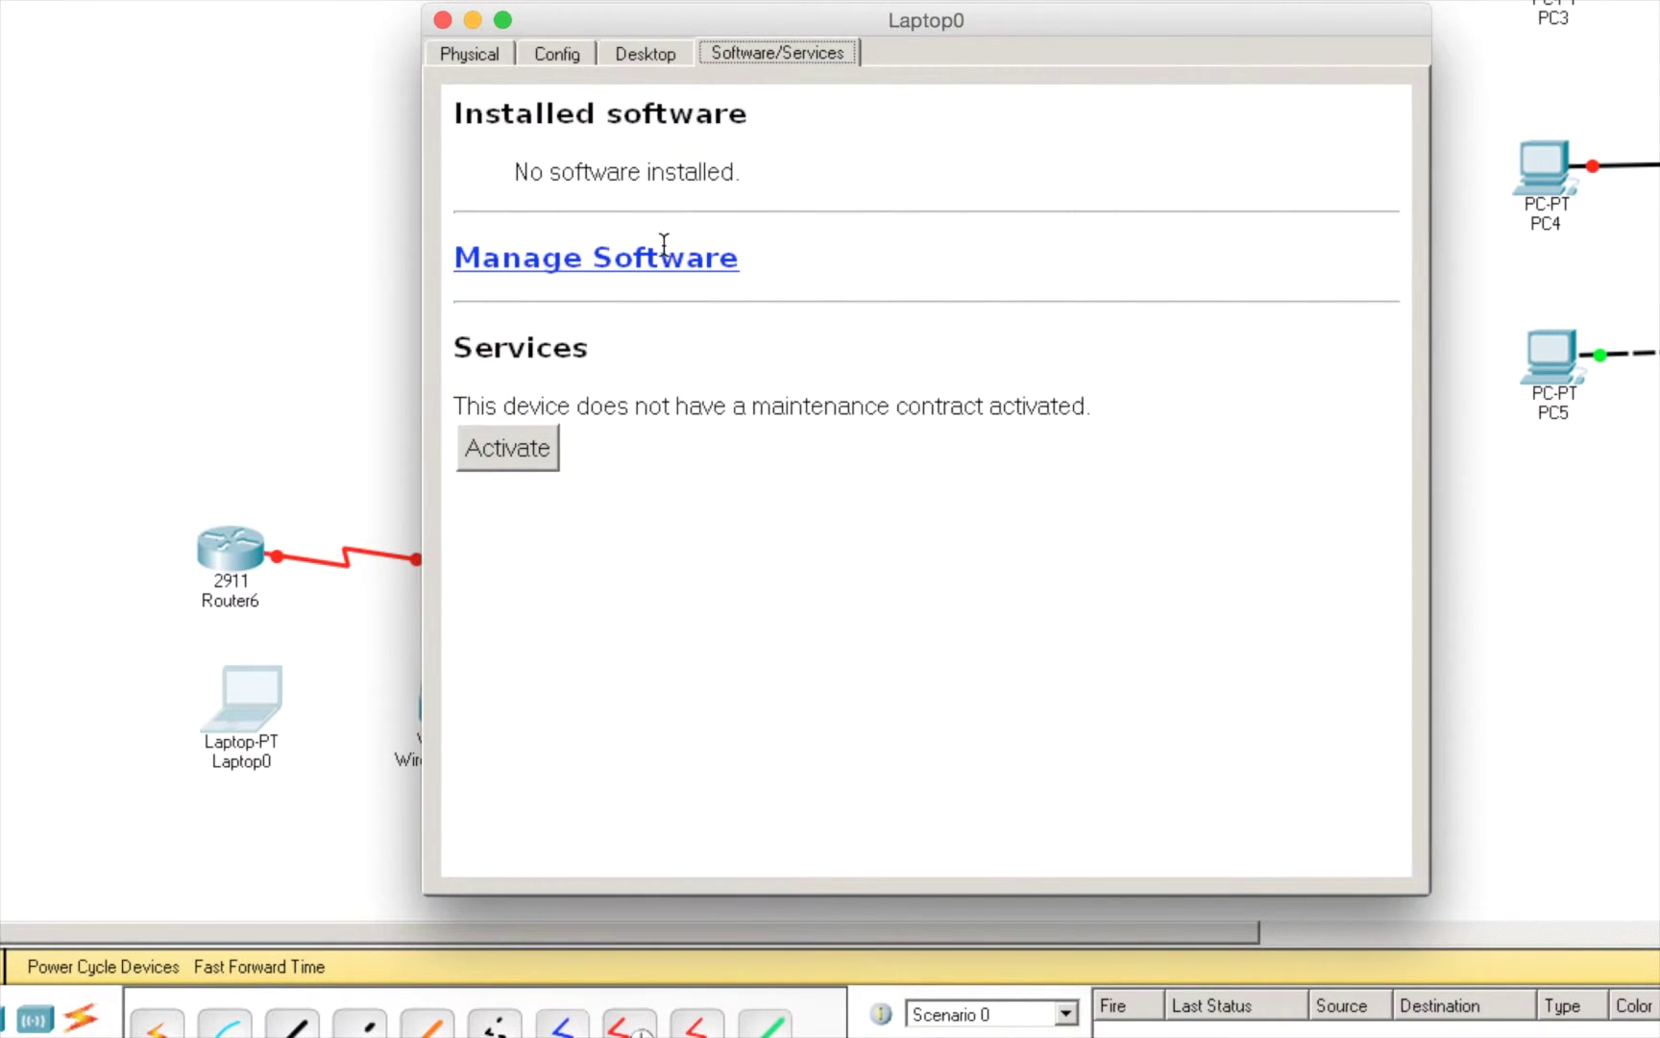
# - Launch PC Wireless on Laptop0 and dismiss the error requiring a WPC300N wireless card
pyautogui.click(669, 54)
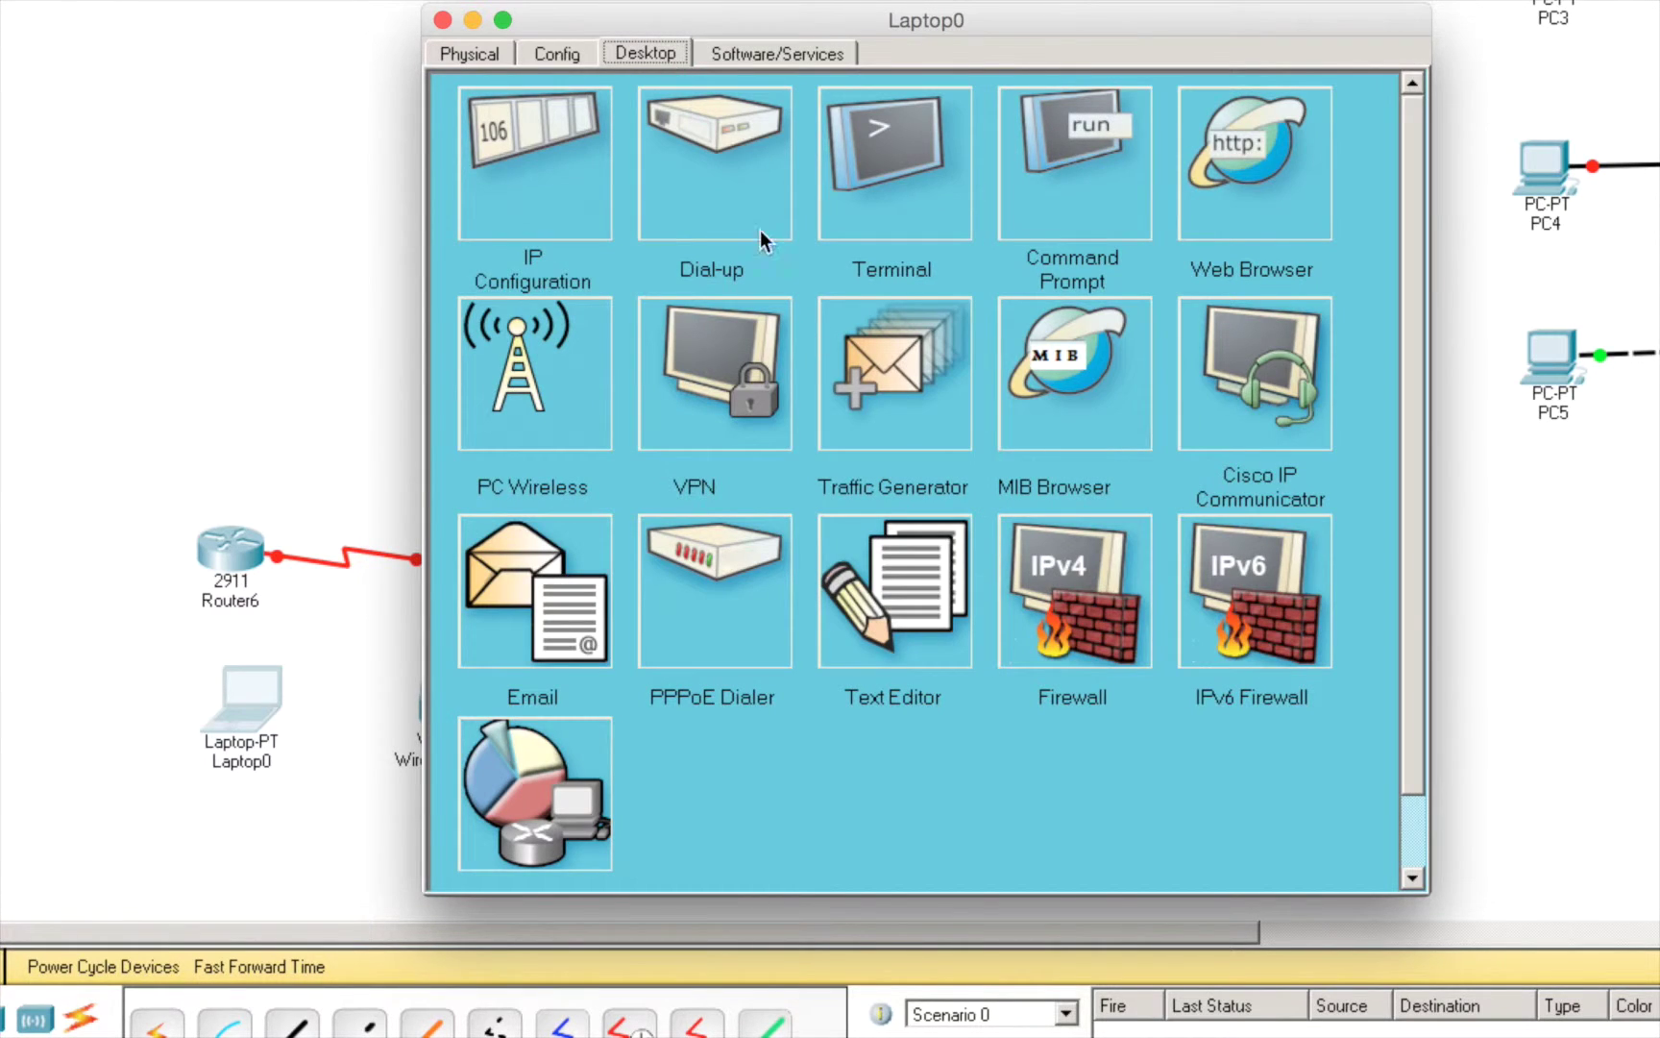
pyautogui.click(555, 403)
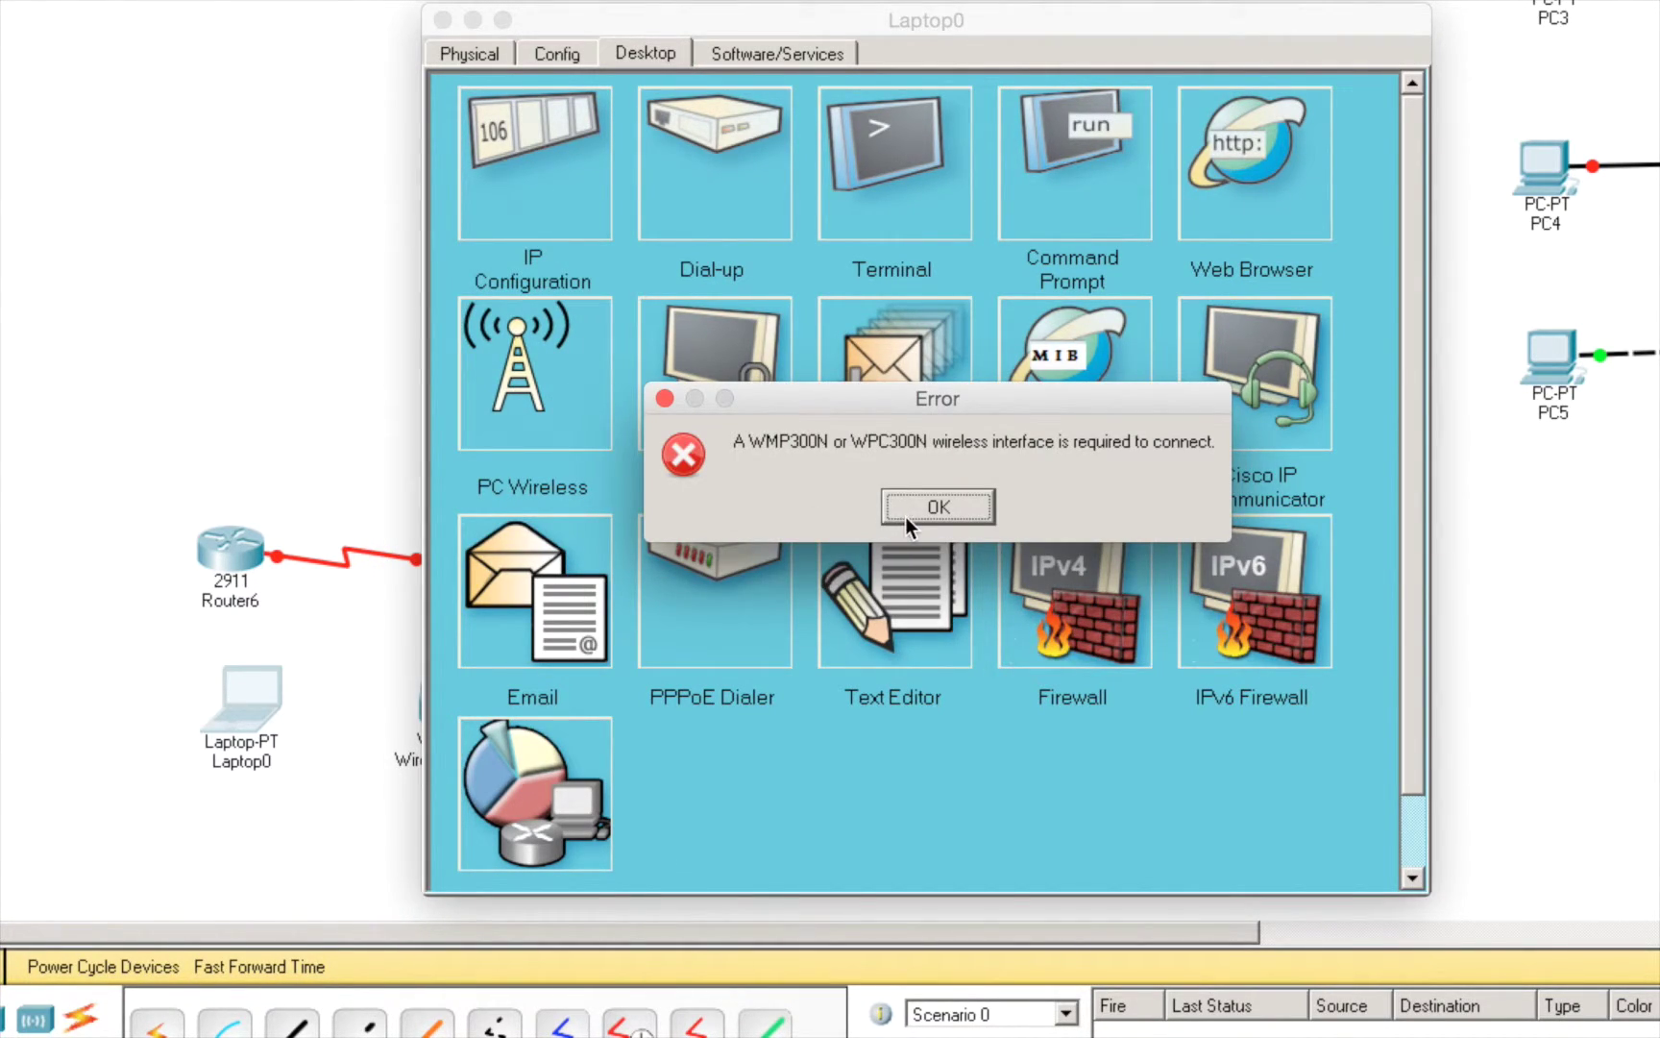
pyautogui.click(908, 518)
pyautogui.click(910, 518)
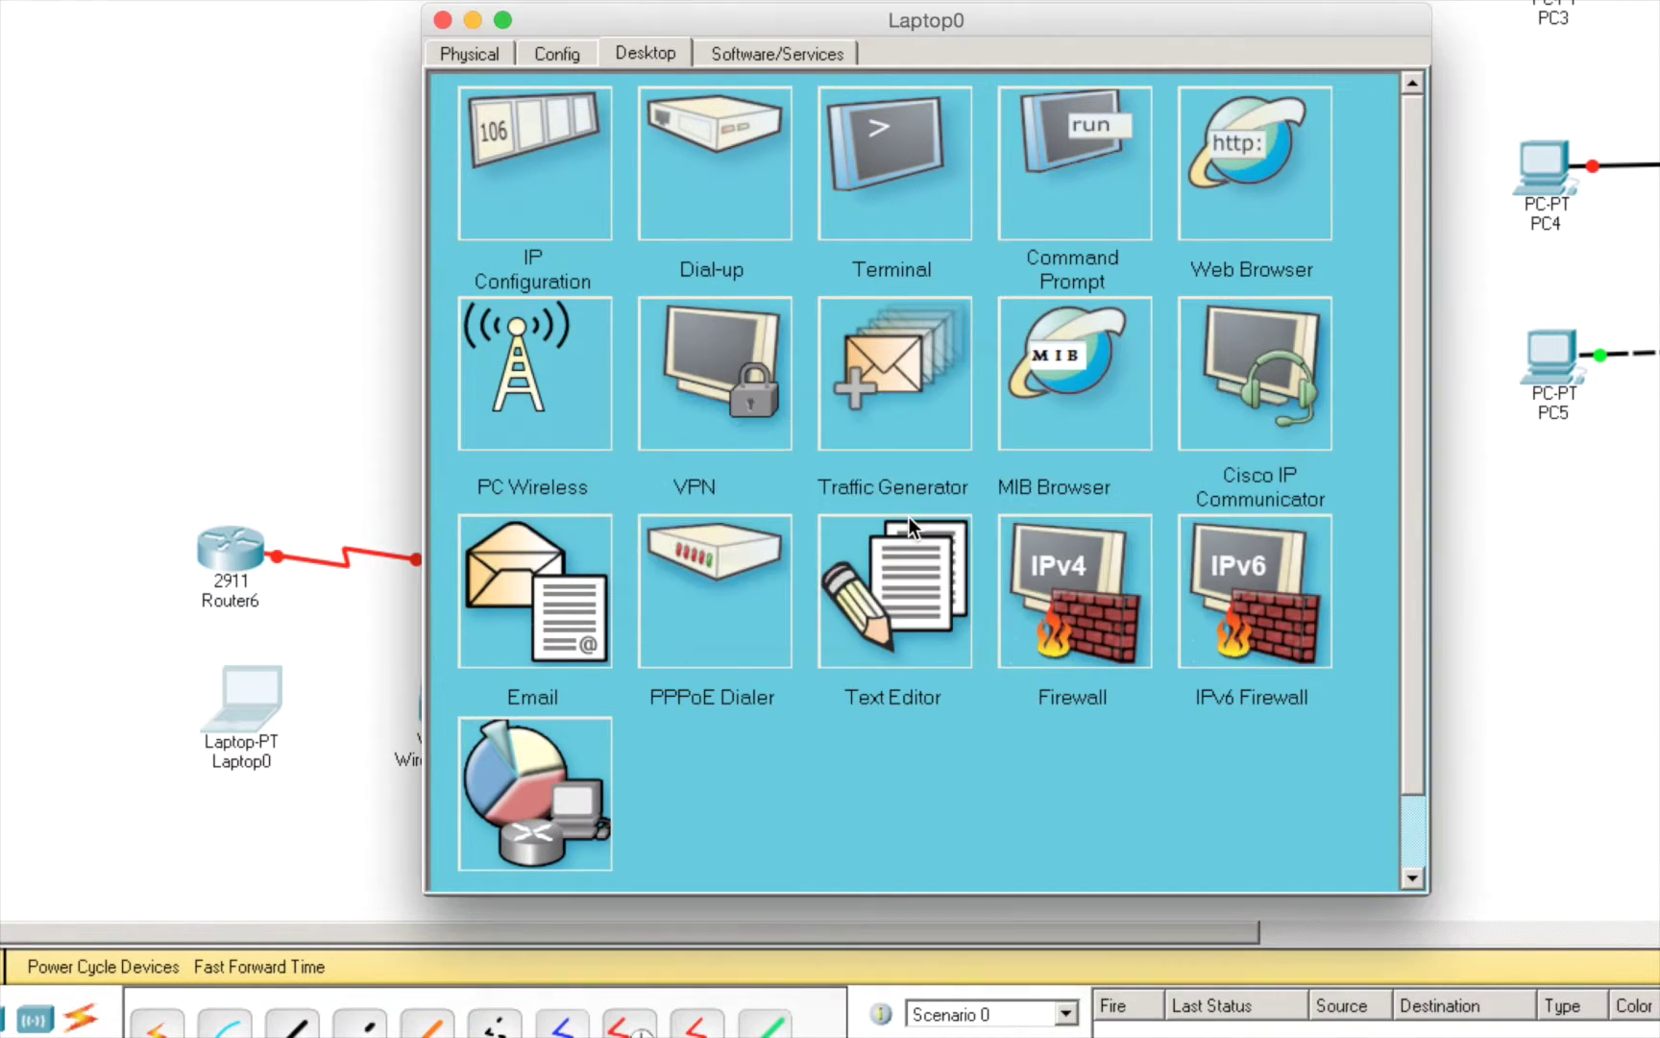
# - Power off Laptop0, swap its network module for a WPC300N wireless card, and power it on
pyautogui.click(479, 51)
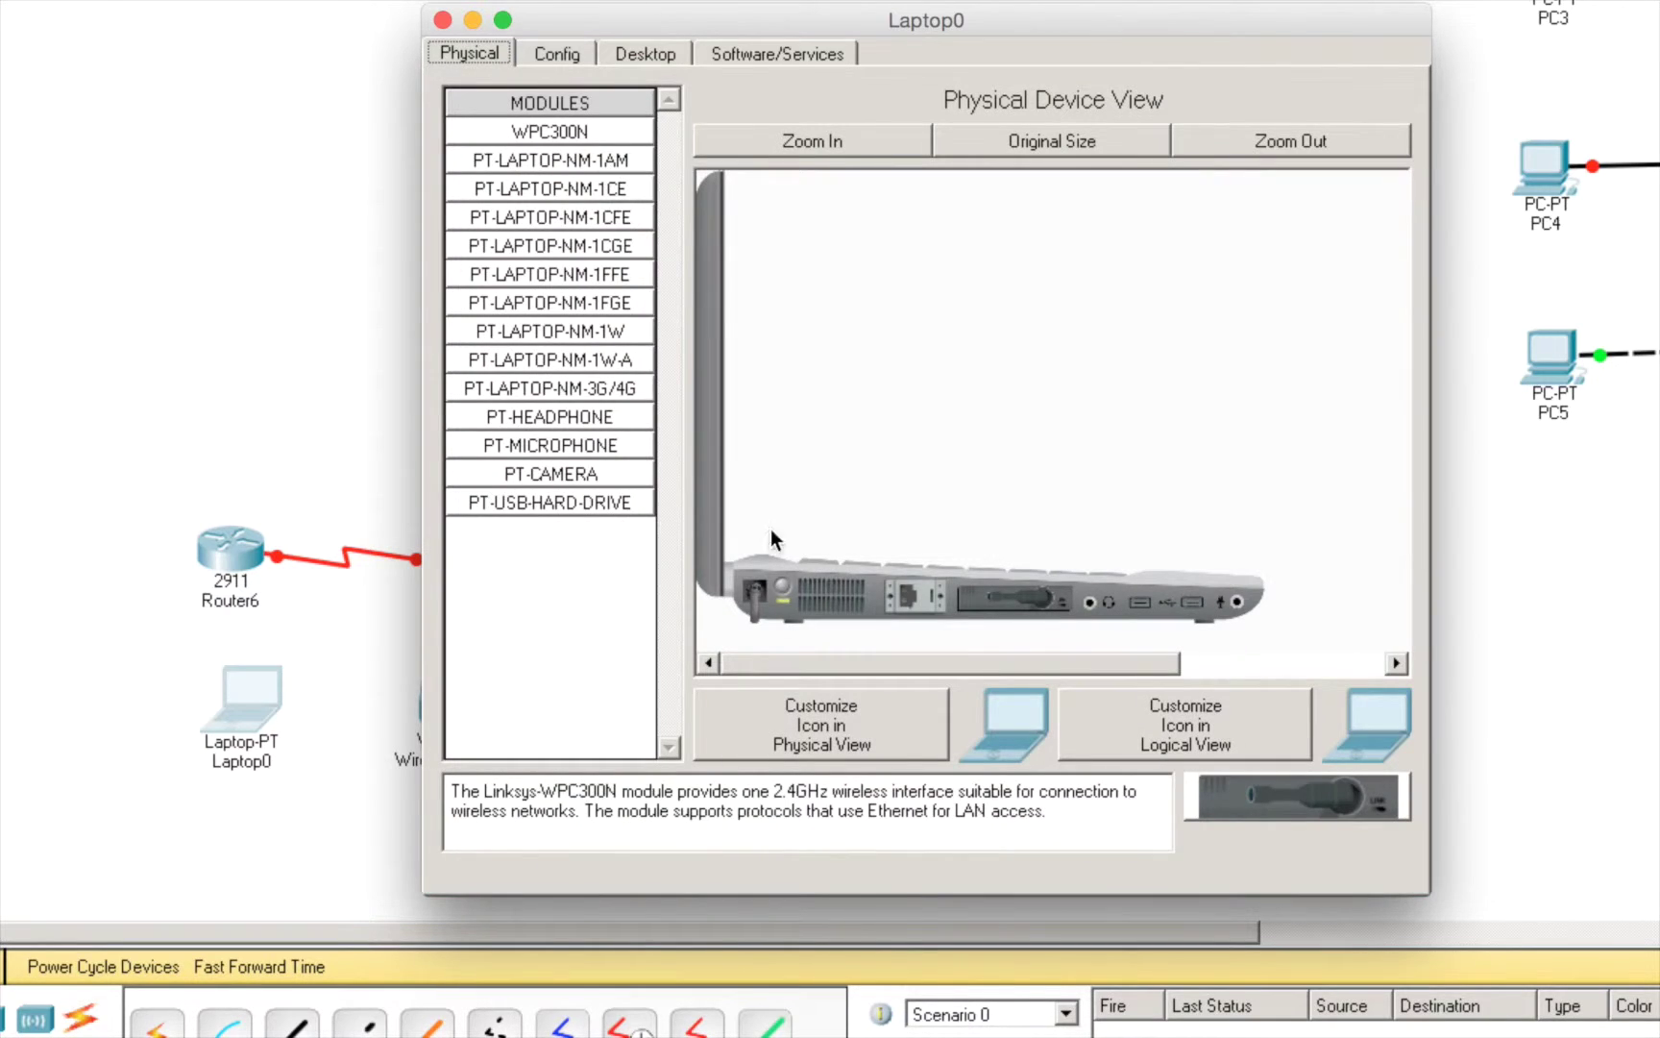
pyautogui.click(784, 586)
pyautogui.moveTo(1008, 601); pyautogui.dragTo(579, 369)
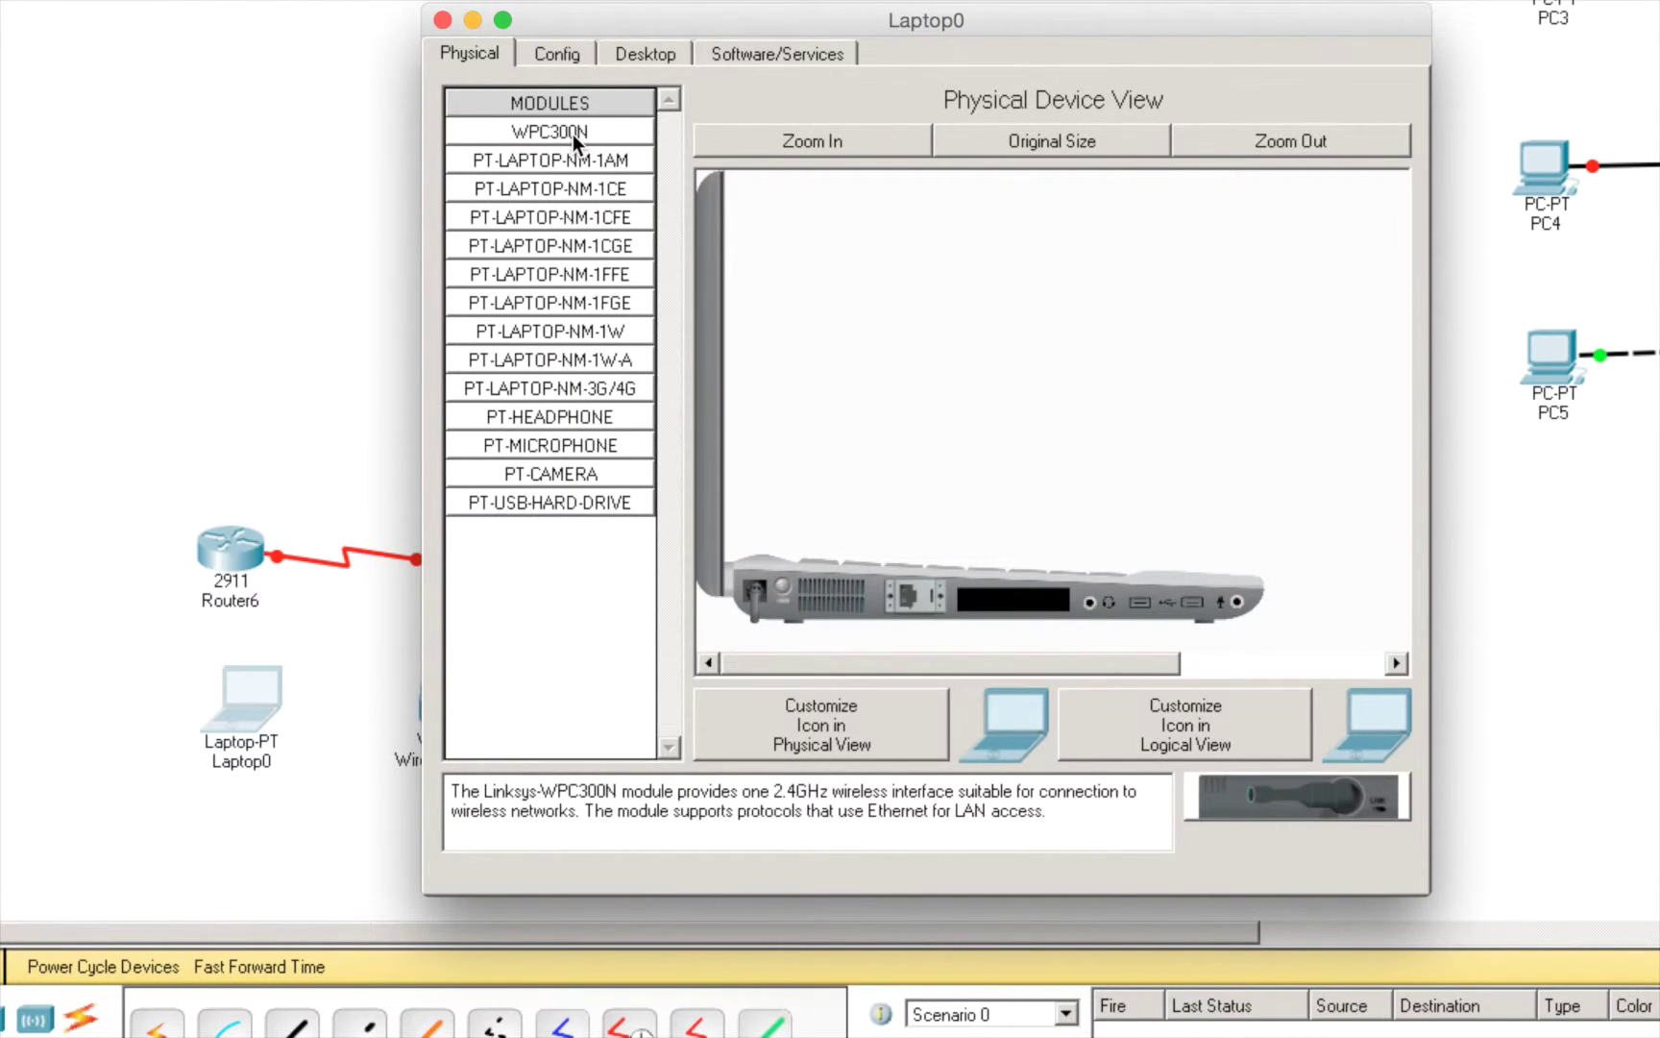
pyautogui.moveTo(571, 133); pyautogui.dragTo(996, 583)
pyautogui.moveTo(1279, 800); pyautogui.dragTo(1025, 603)
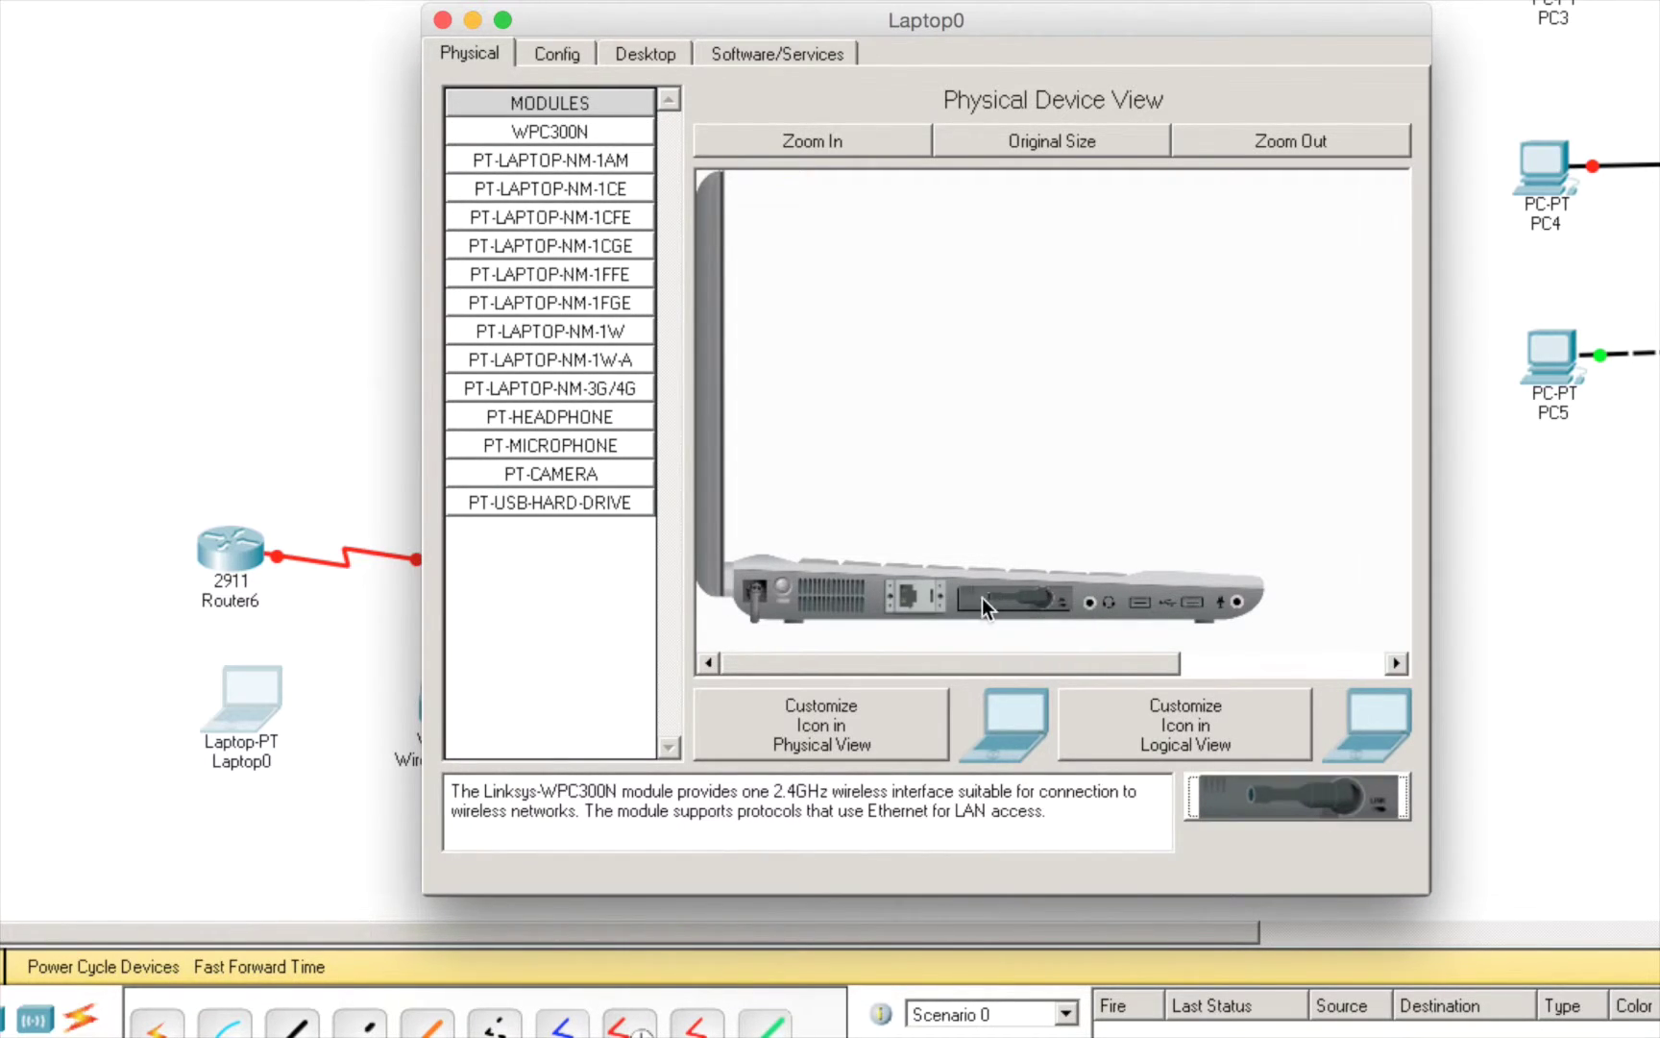
pyautogui.click(779, 580)
# - In PC Wireless's Connect tab, refresh to list Test_PT (WPA2-PSK, 95% signal)
pyautogui.click(639, 54)
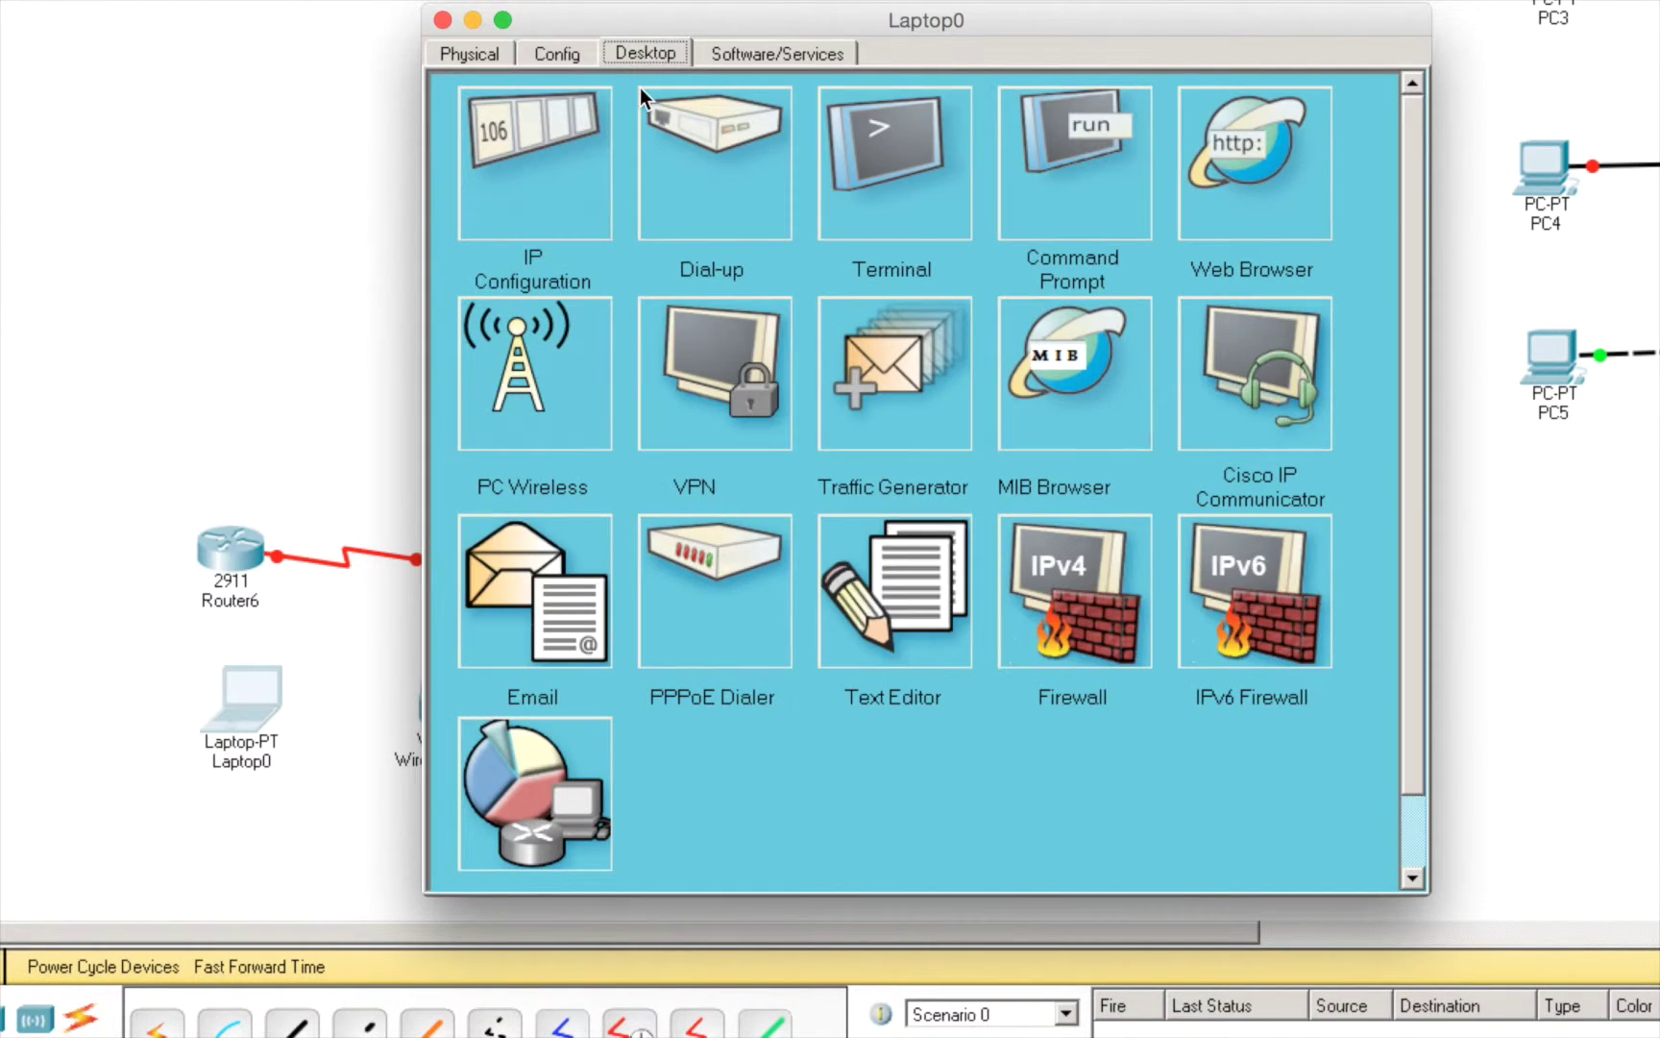
pyautogui.click(549, 346)
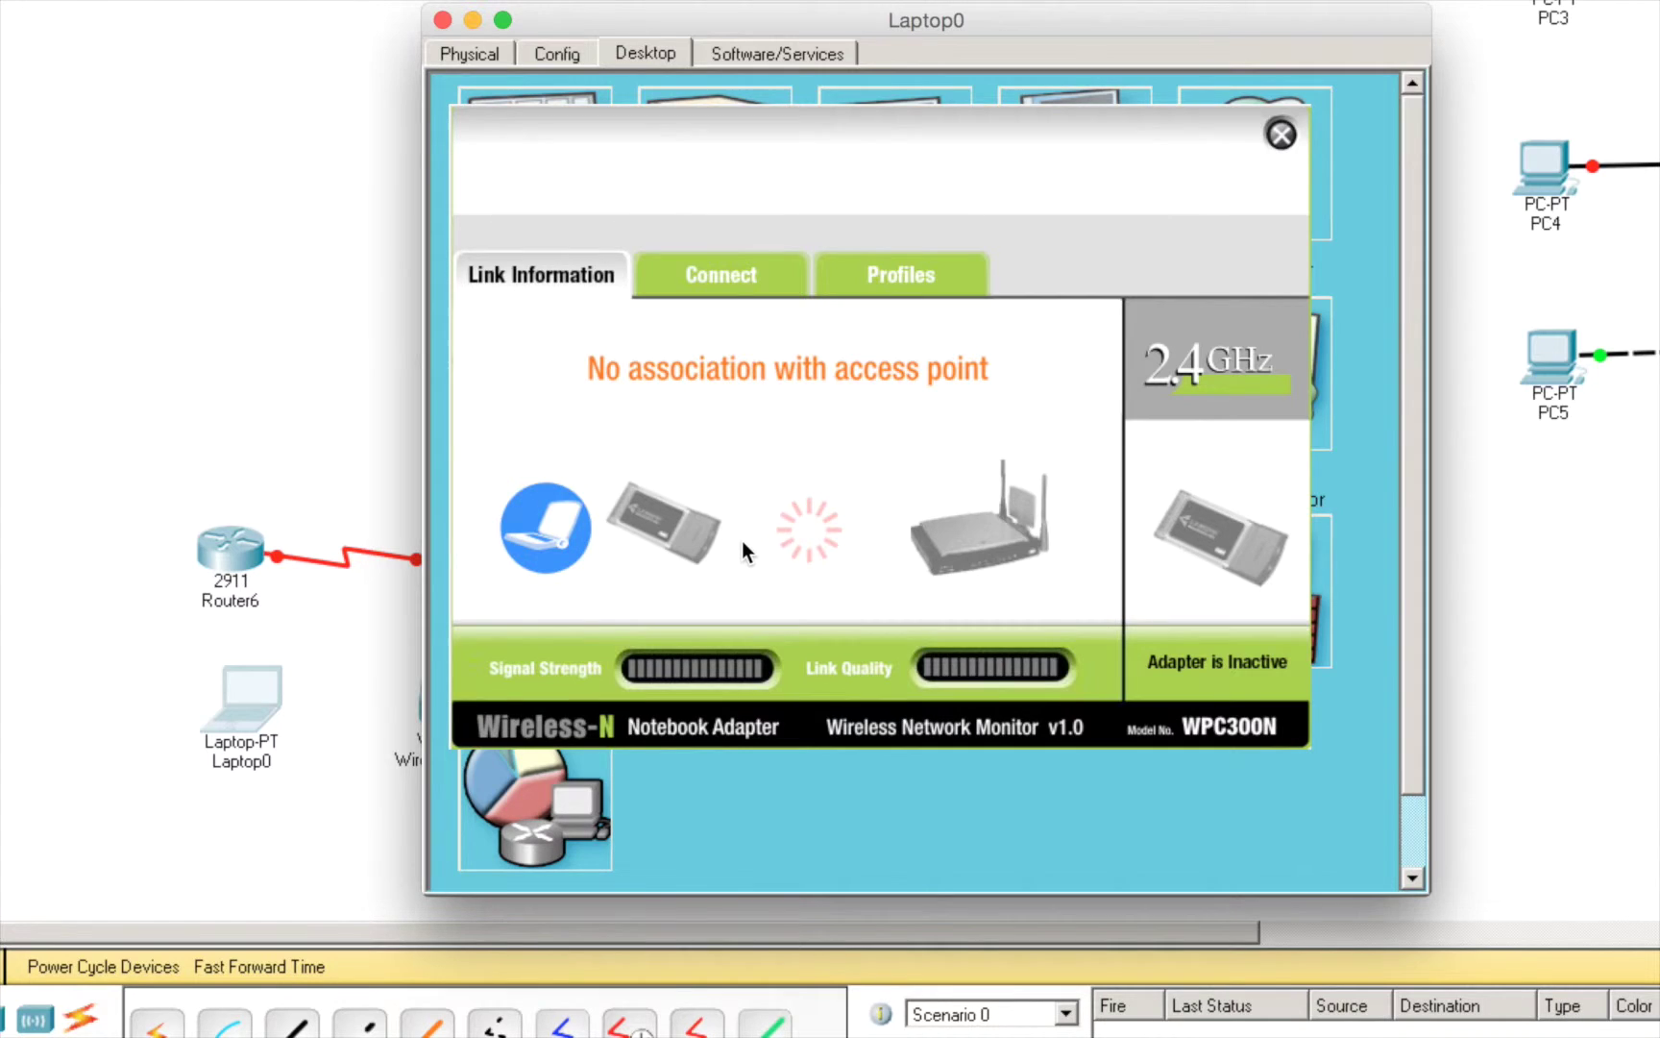
pyautogui.click(754, 274)
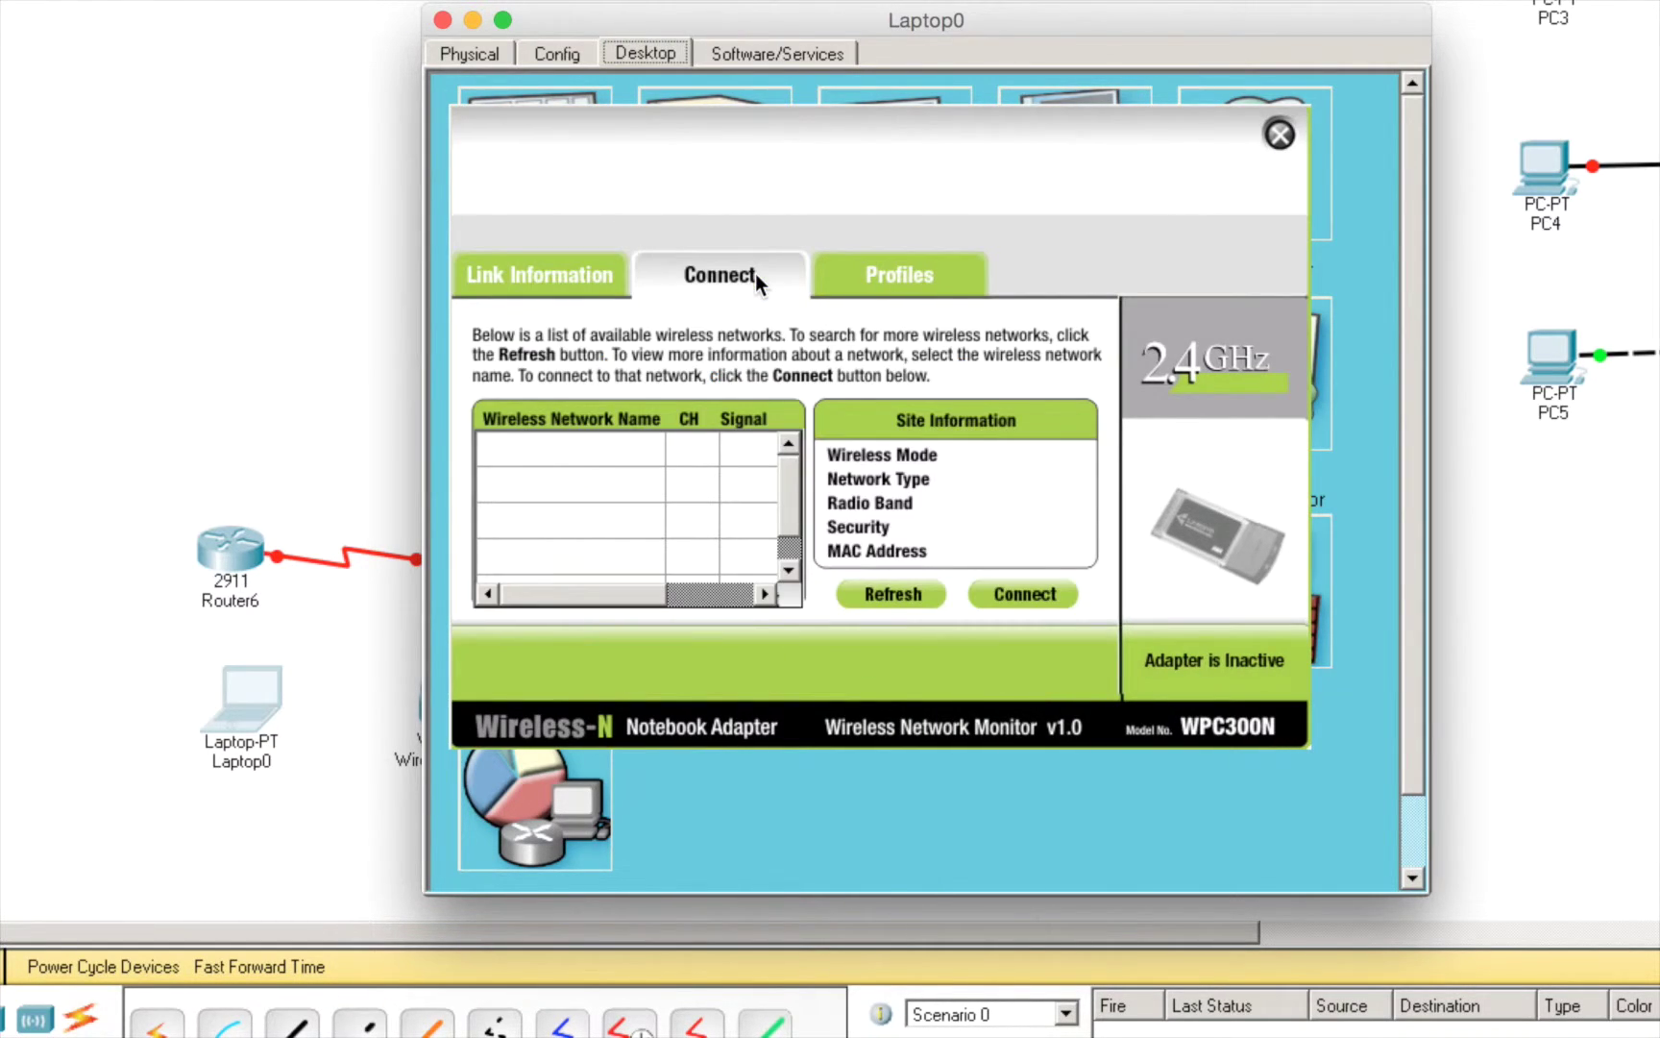
pyautogui.click(870, 593)
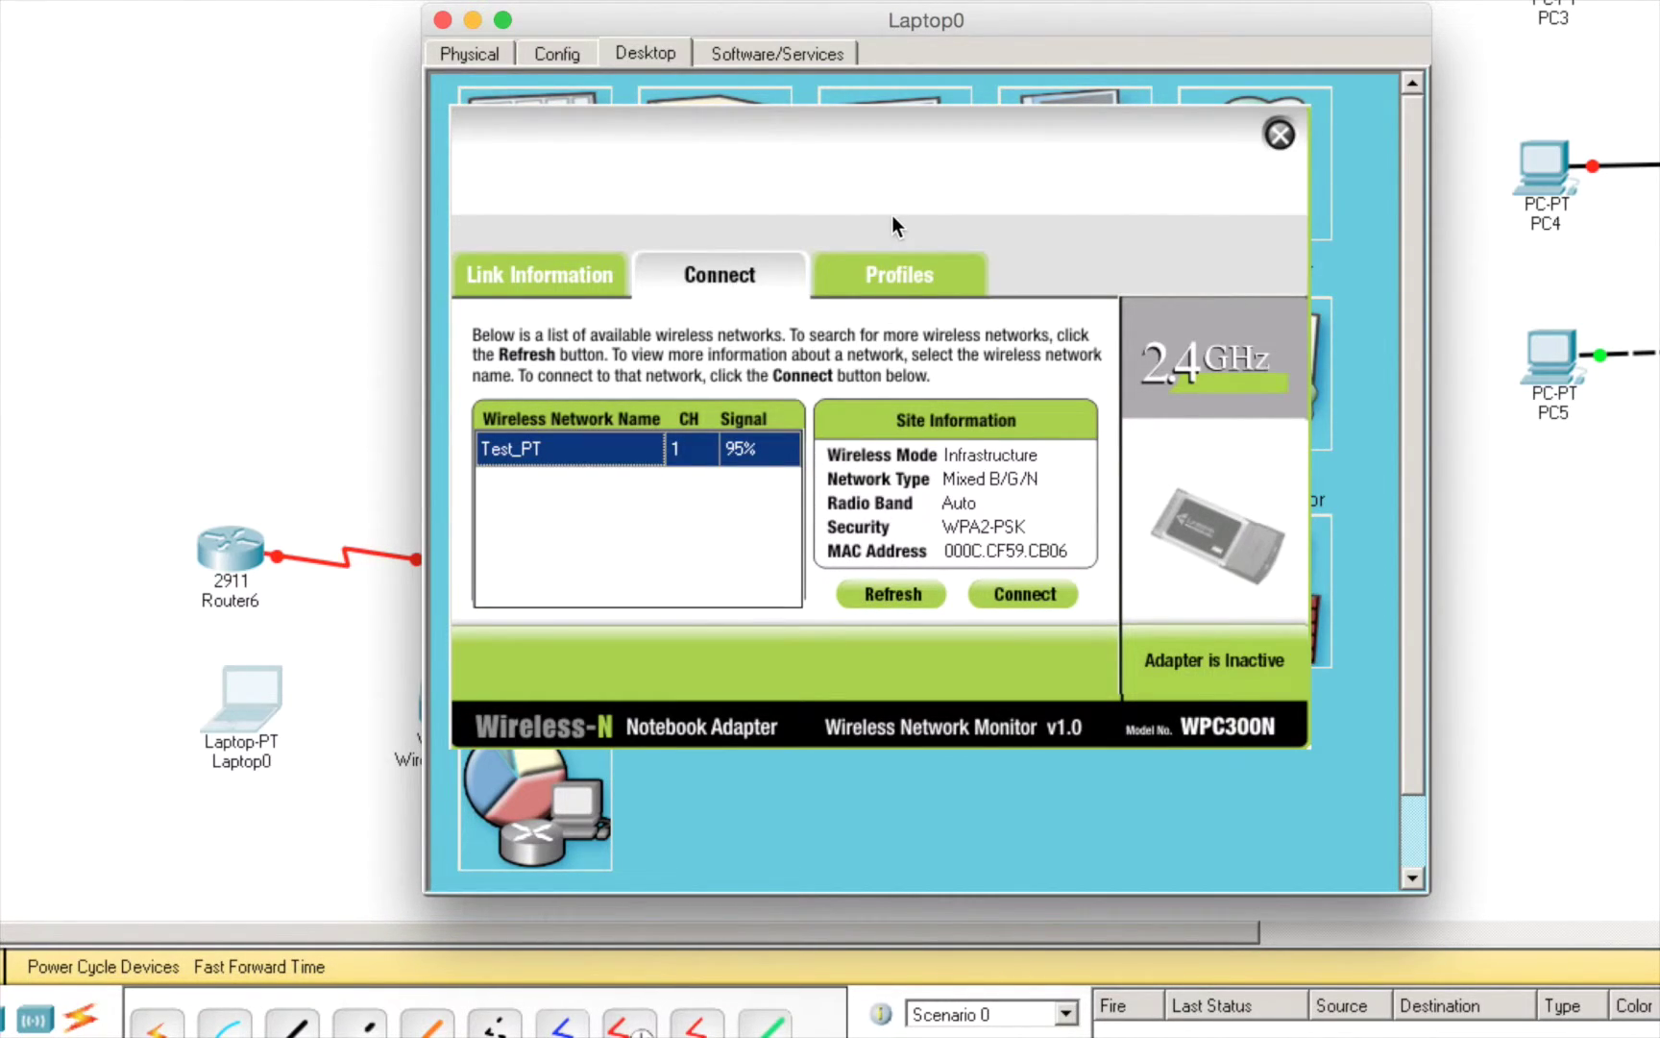
# - Join Test_PT using the pasted WPA2 pre-shared key, check the link information, then close the wireless monitor
pyautogui.click(1020, 590)
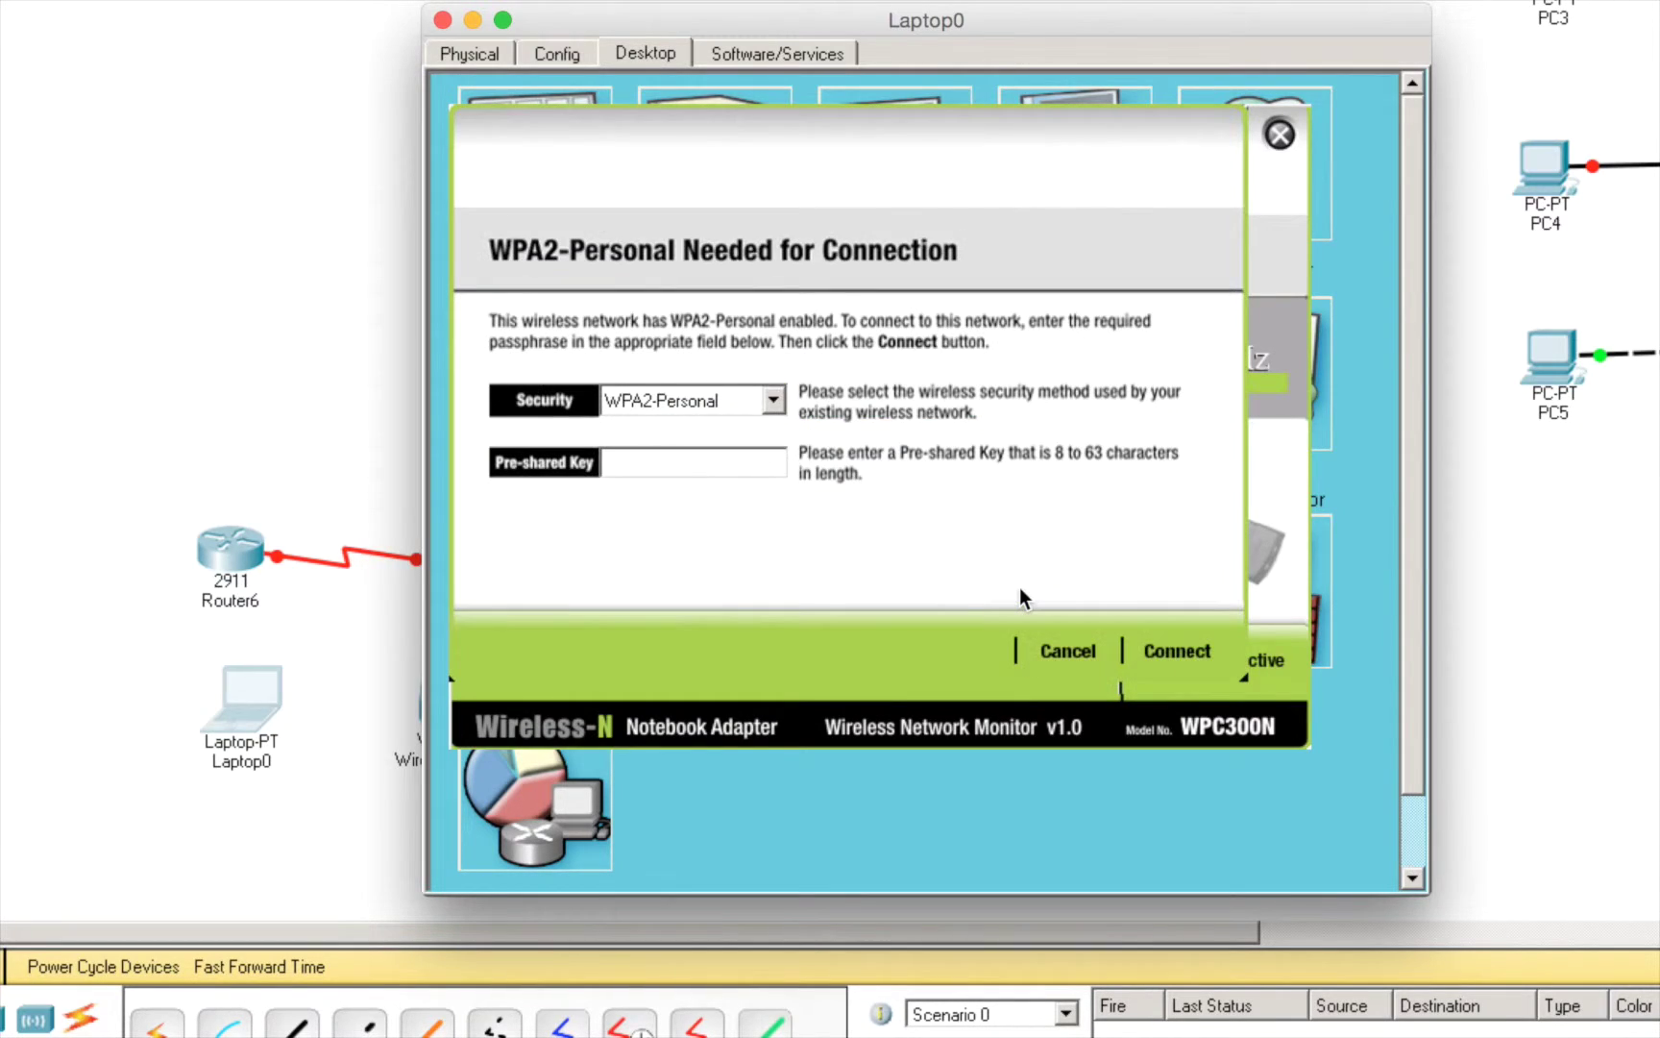
pyautogui.rightClick(723, 462)
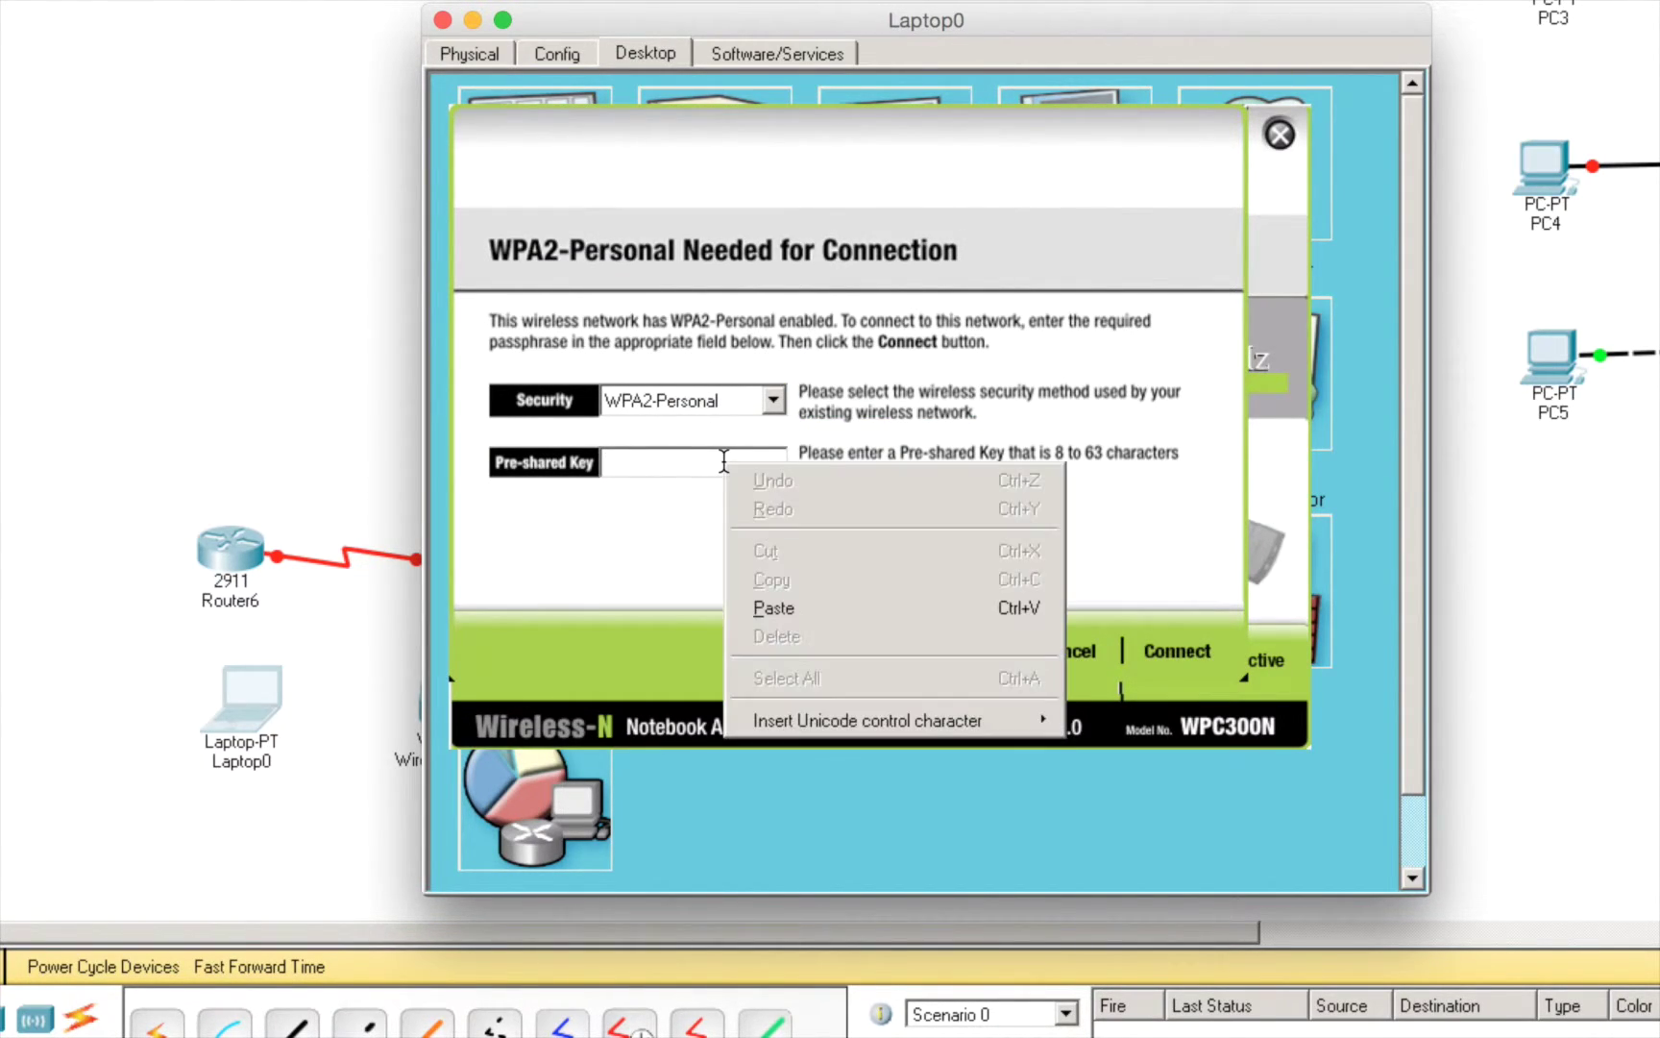
pyautogui.click(774, 608)
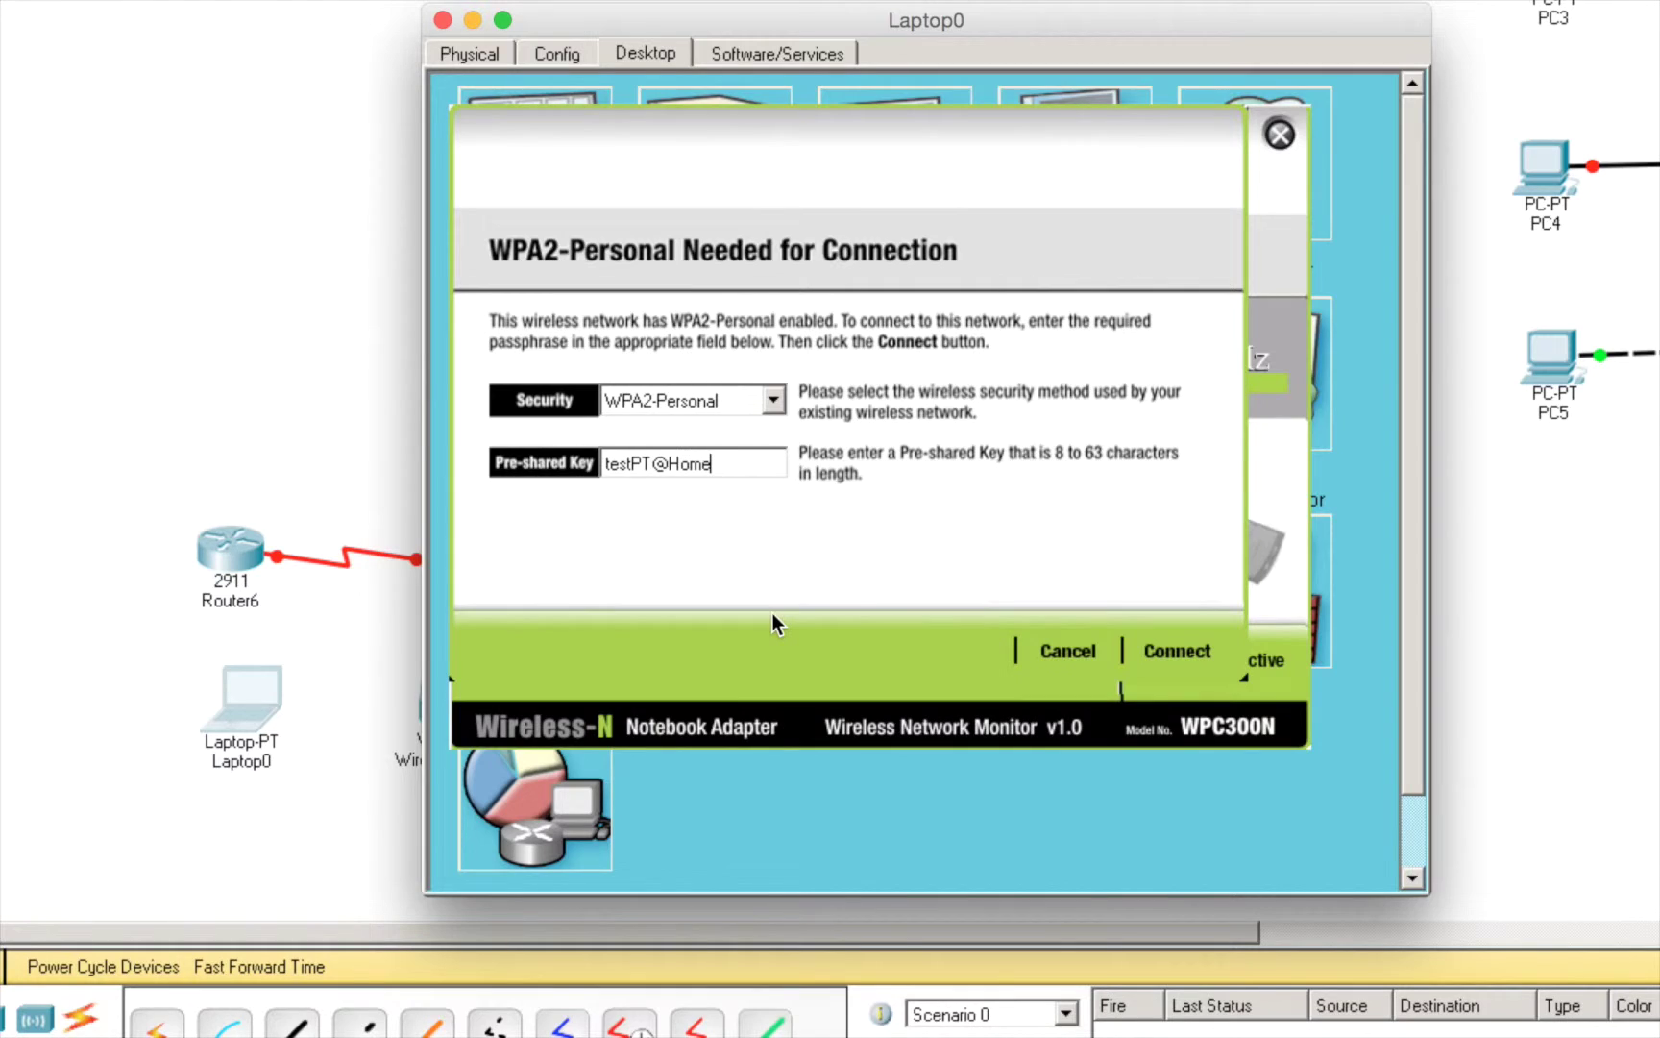
pyautogui.click(1158, 654)
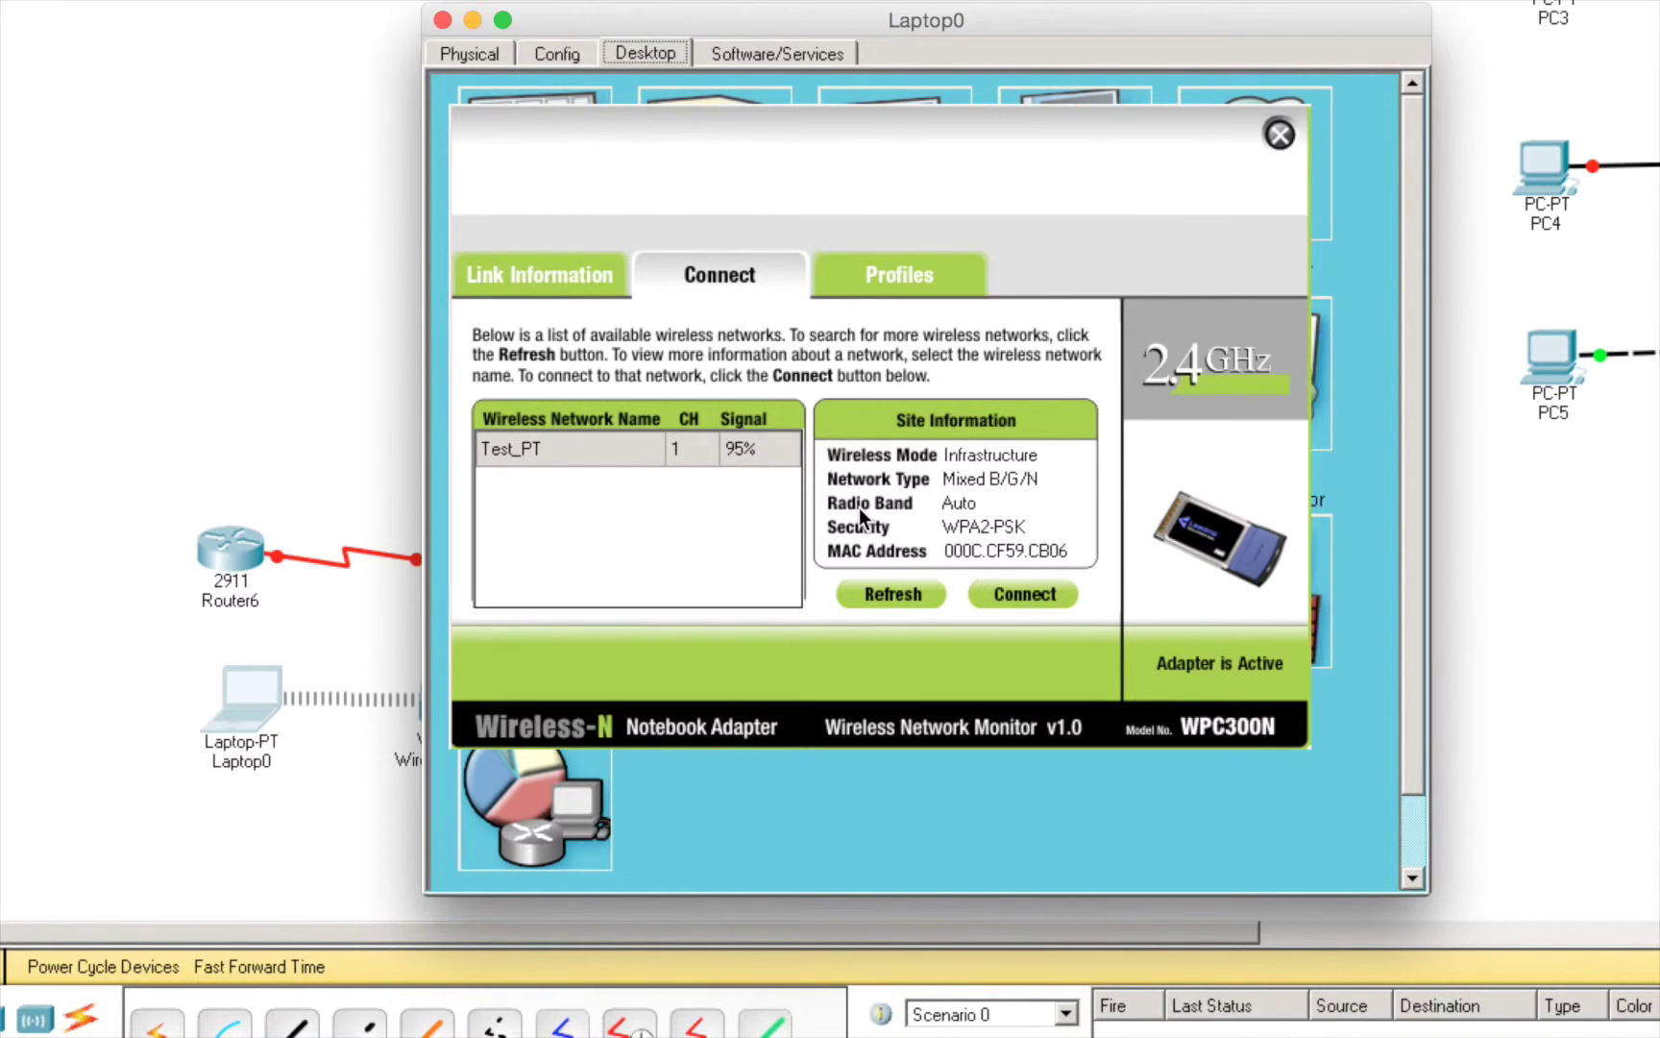
pyautogui.click(560, 277)
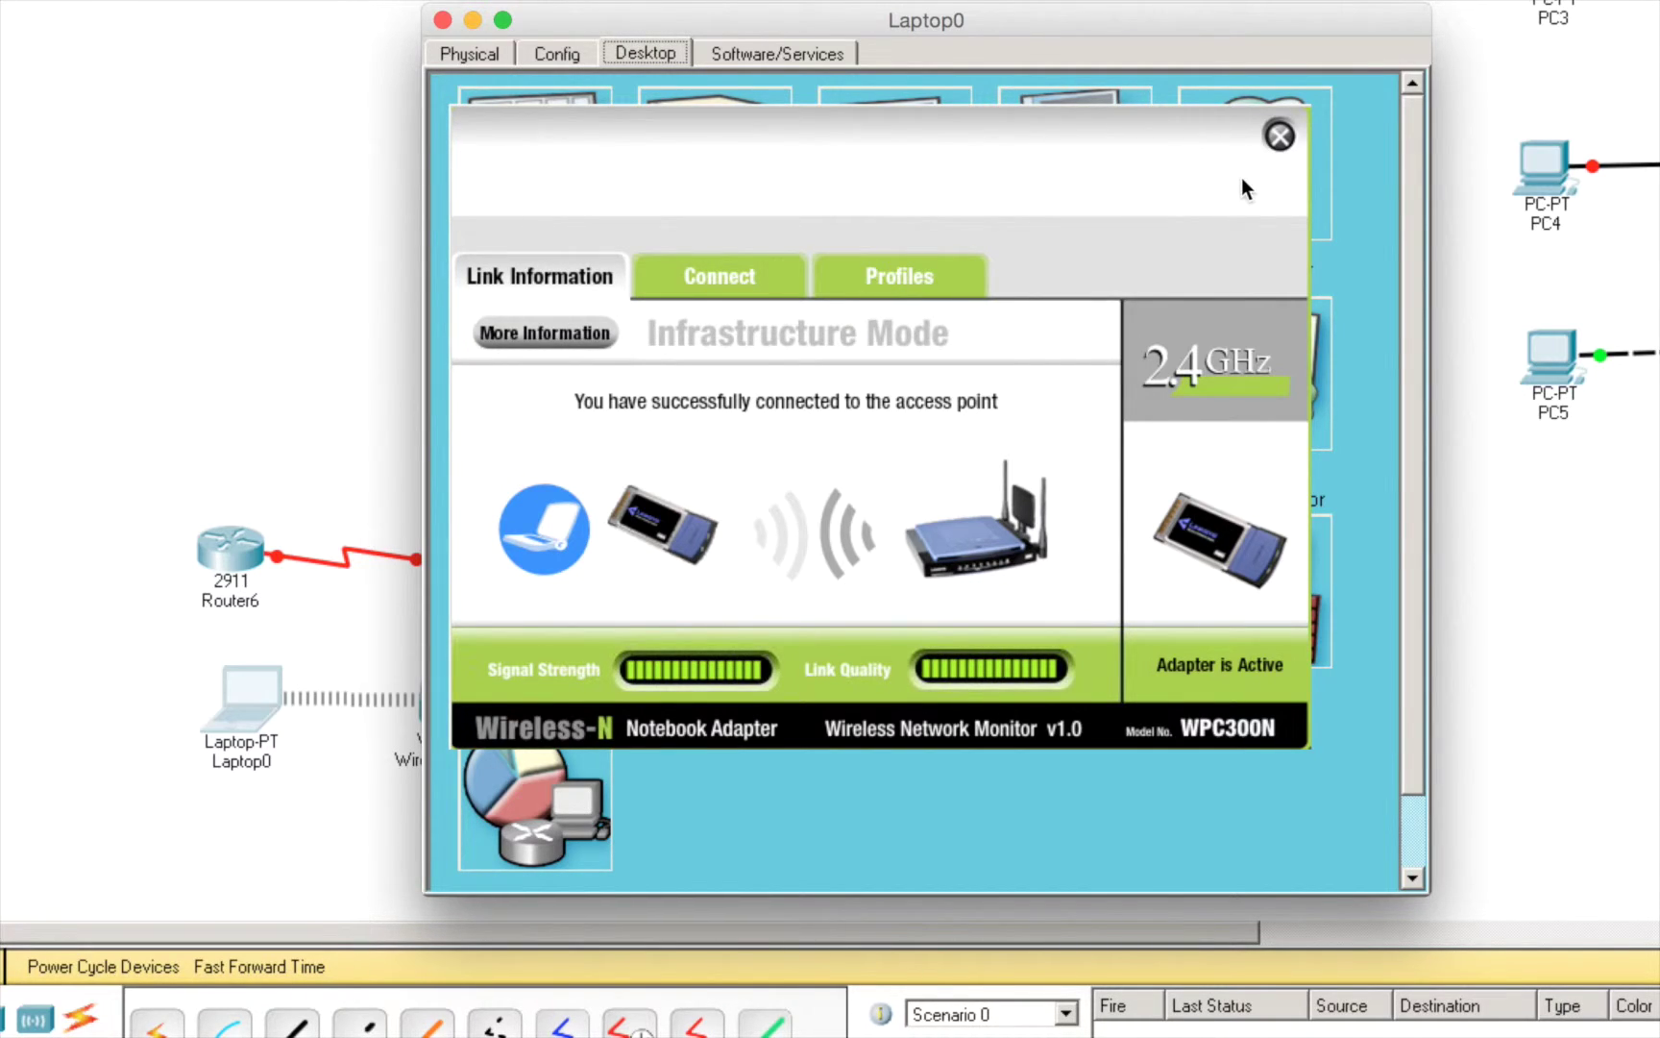
pyautogui.click(1281, 135)
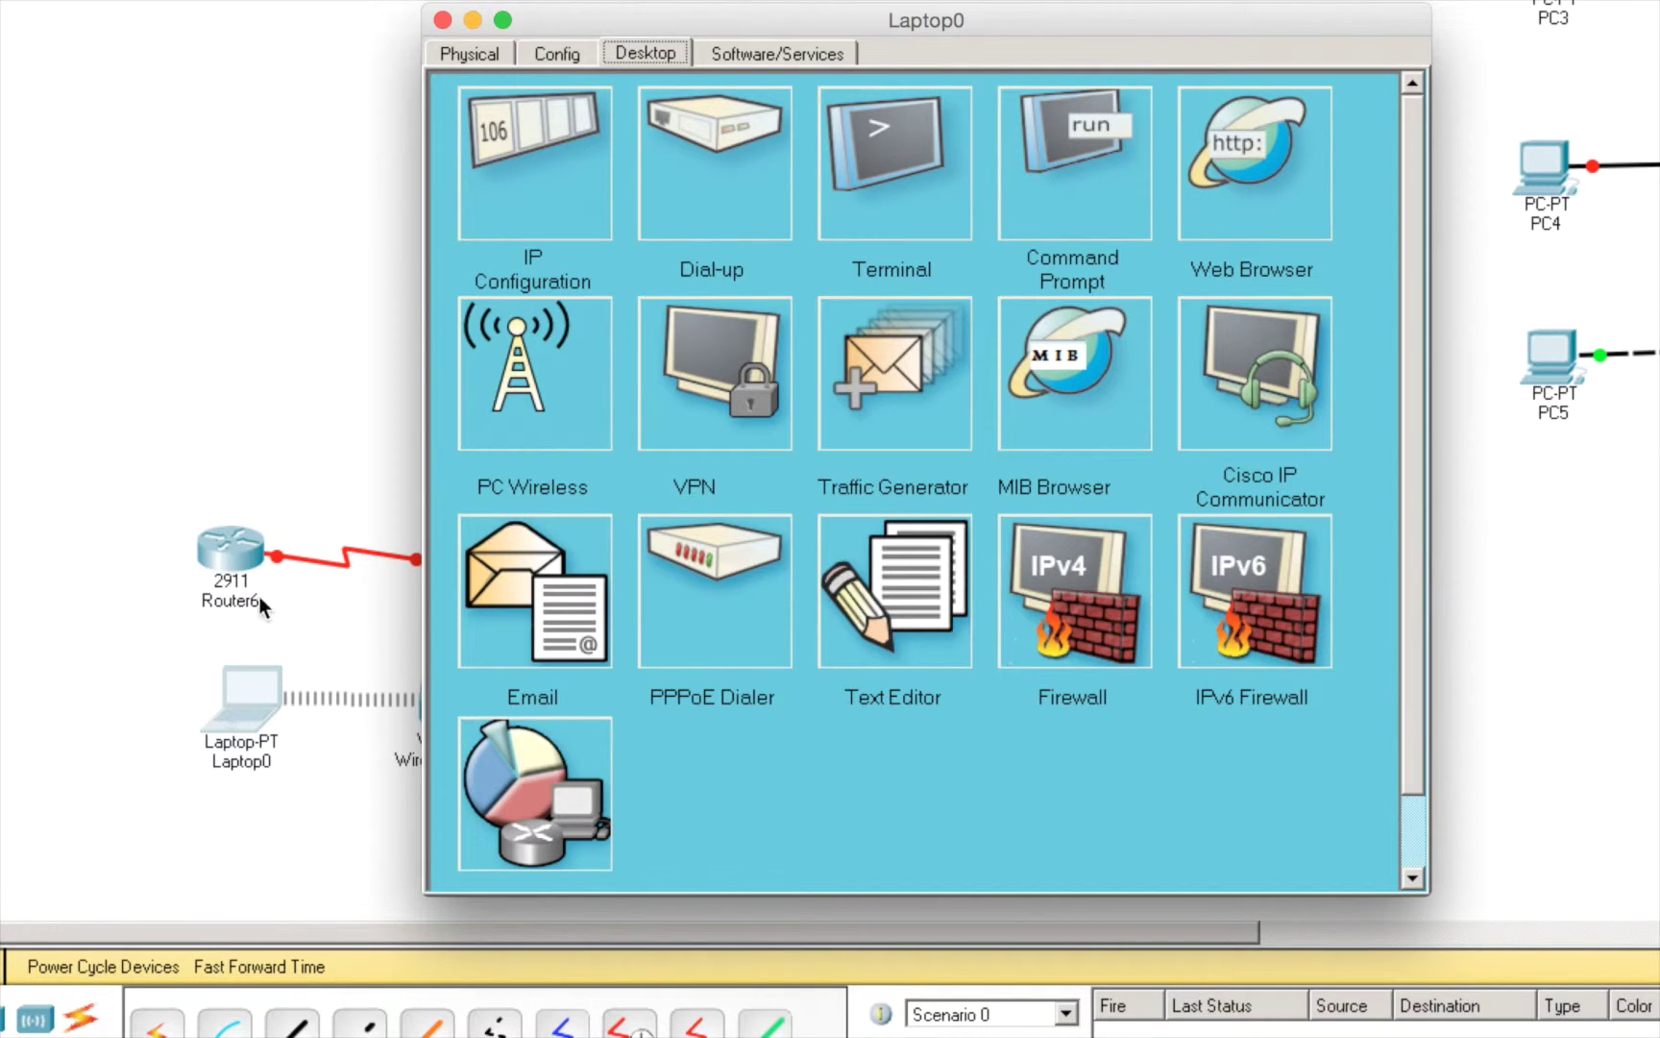
pyautogui.click(185, 664)
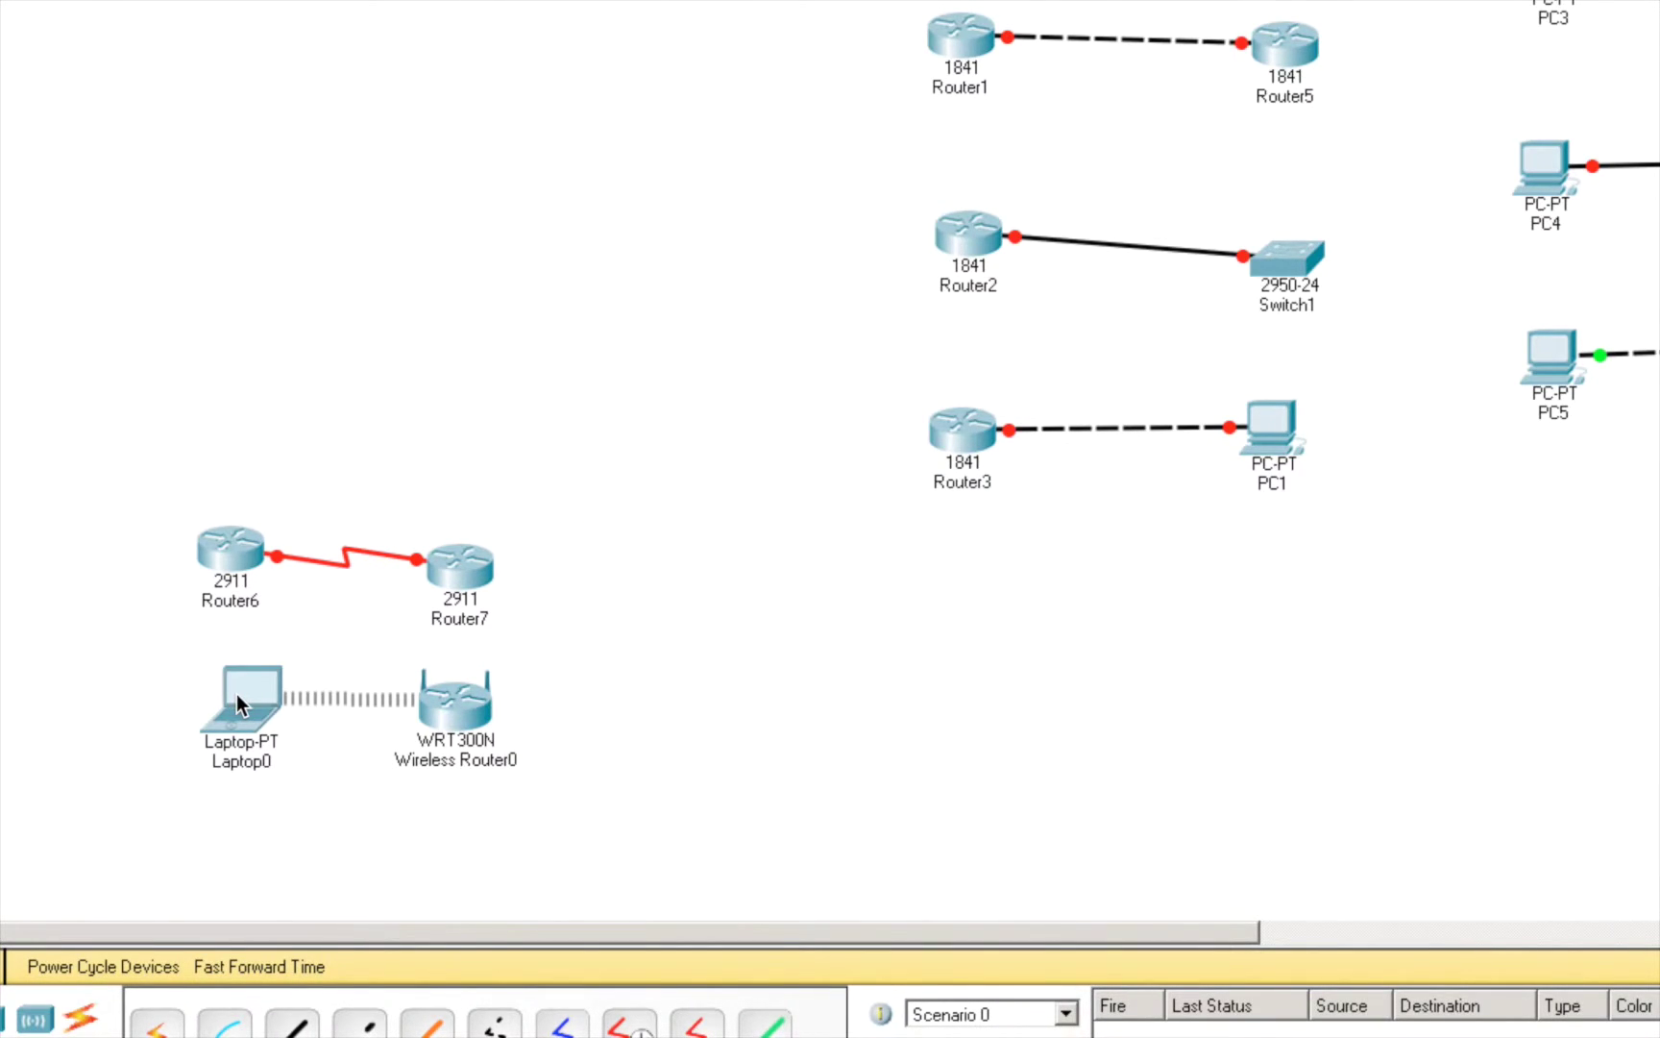
pyautogui.moveTo(237, 695)
pyautogui.click(234, 706)
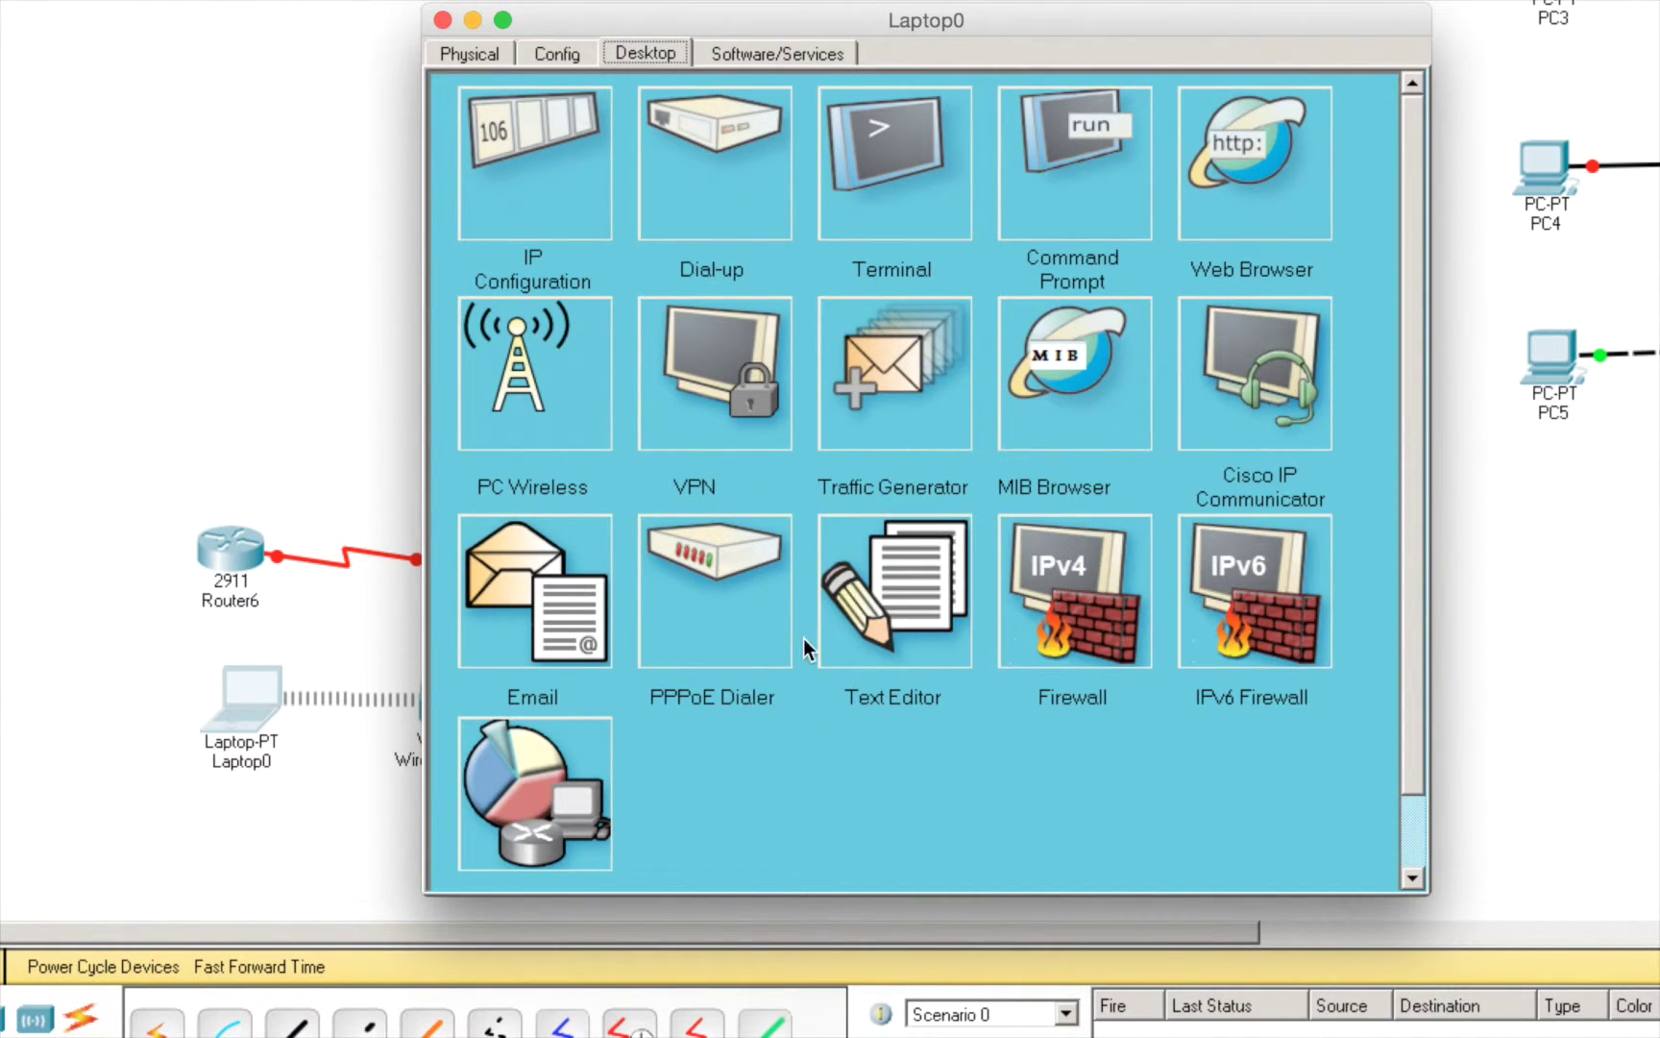
# - Ping 192.168.0.1 from Laptop0's Command Prompt, stopping after three replies with 0% loss
pyautogui.click(1044, 189)
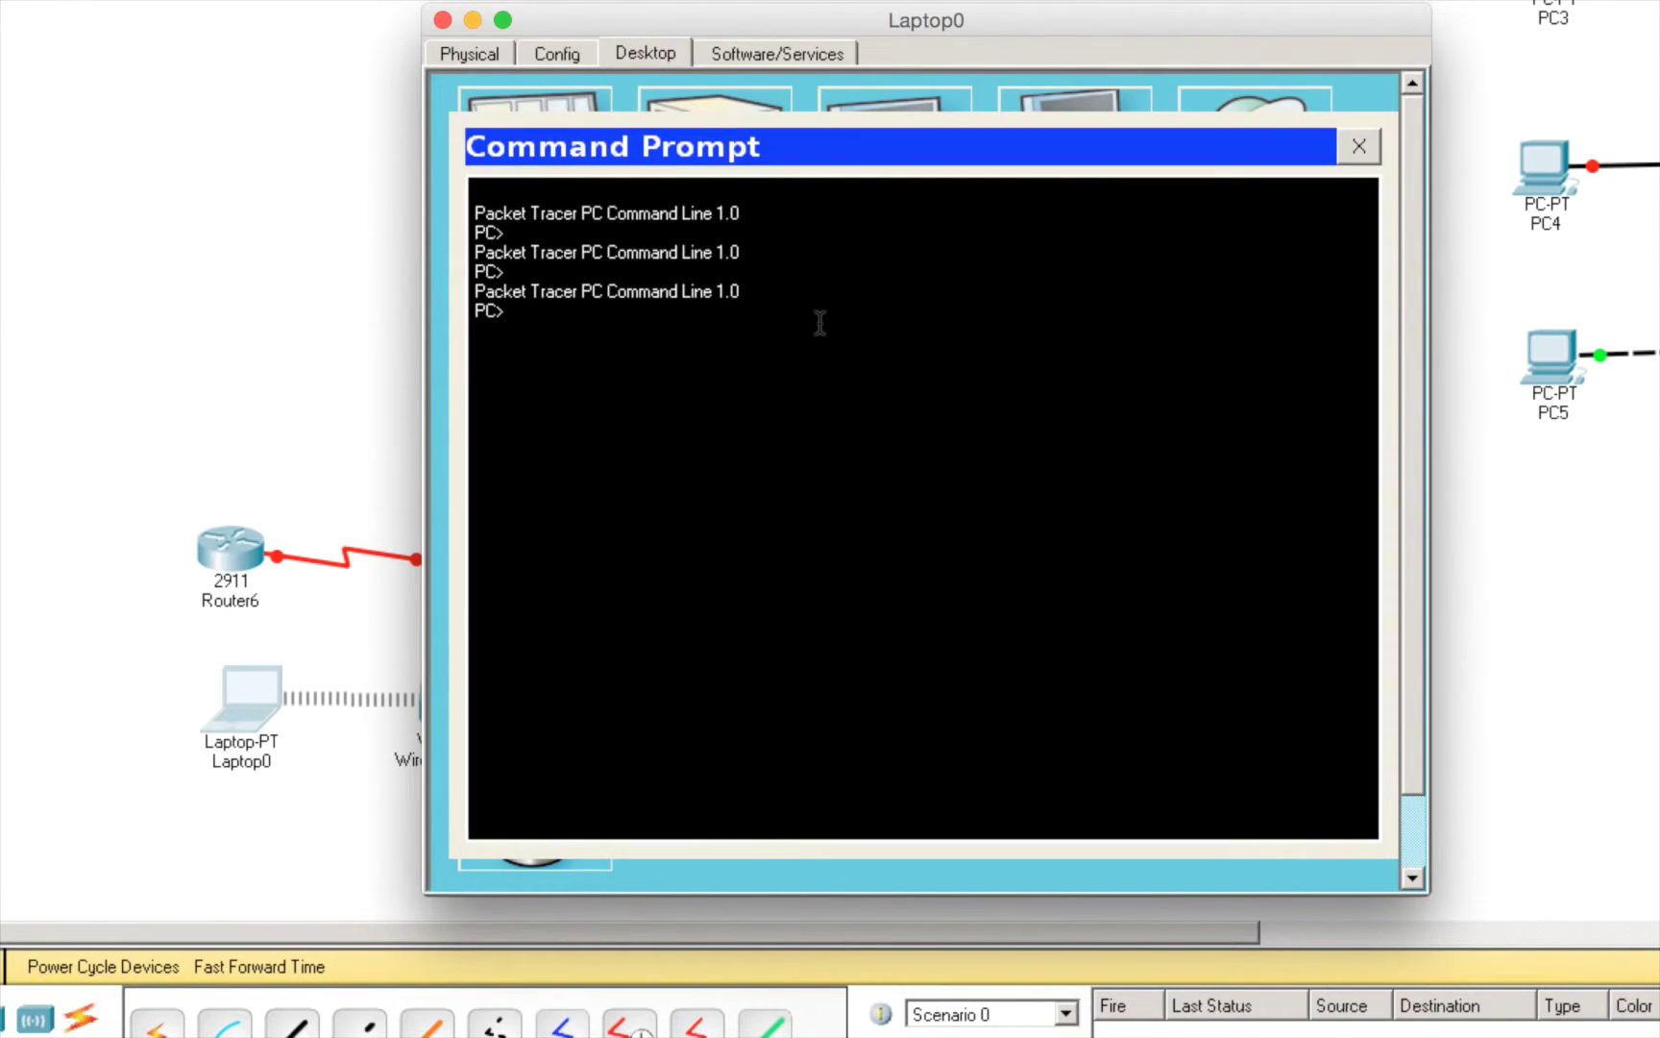
pyautogui.write('ping 192.168.0.1')
pyautogui.press('Return')
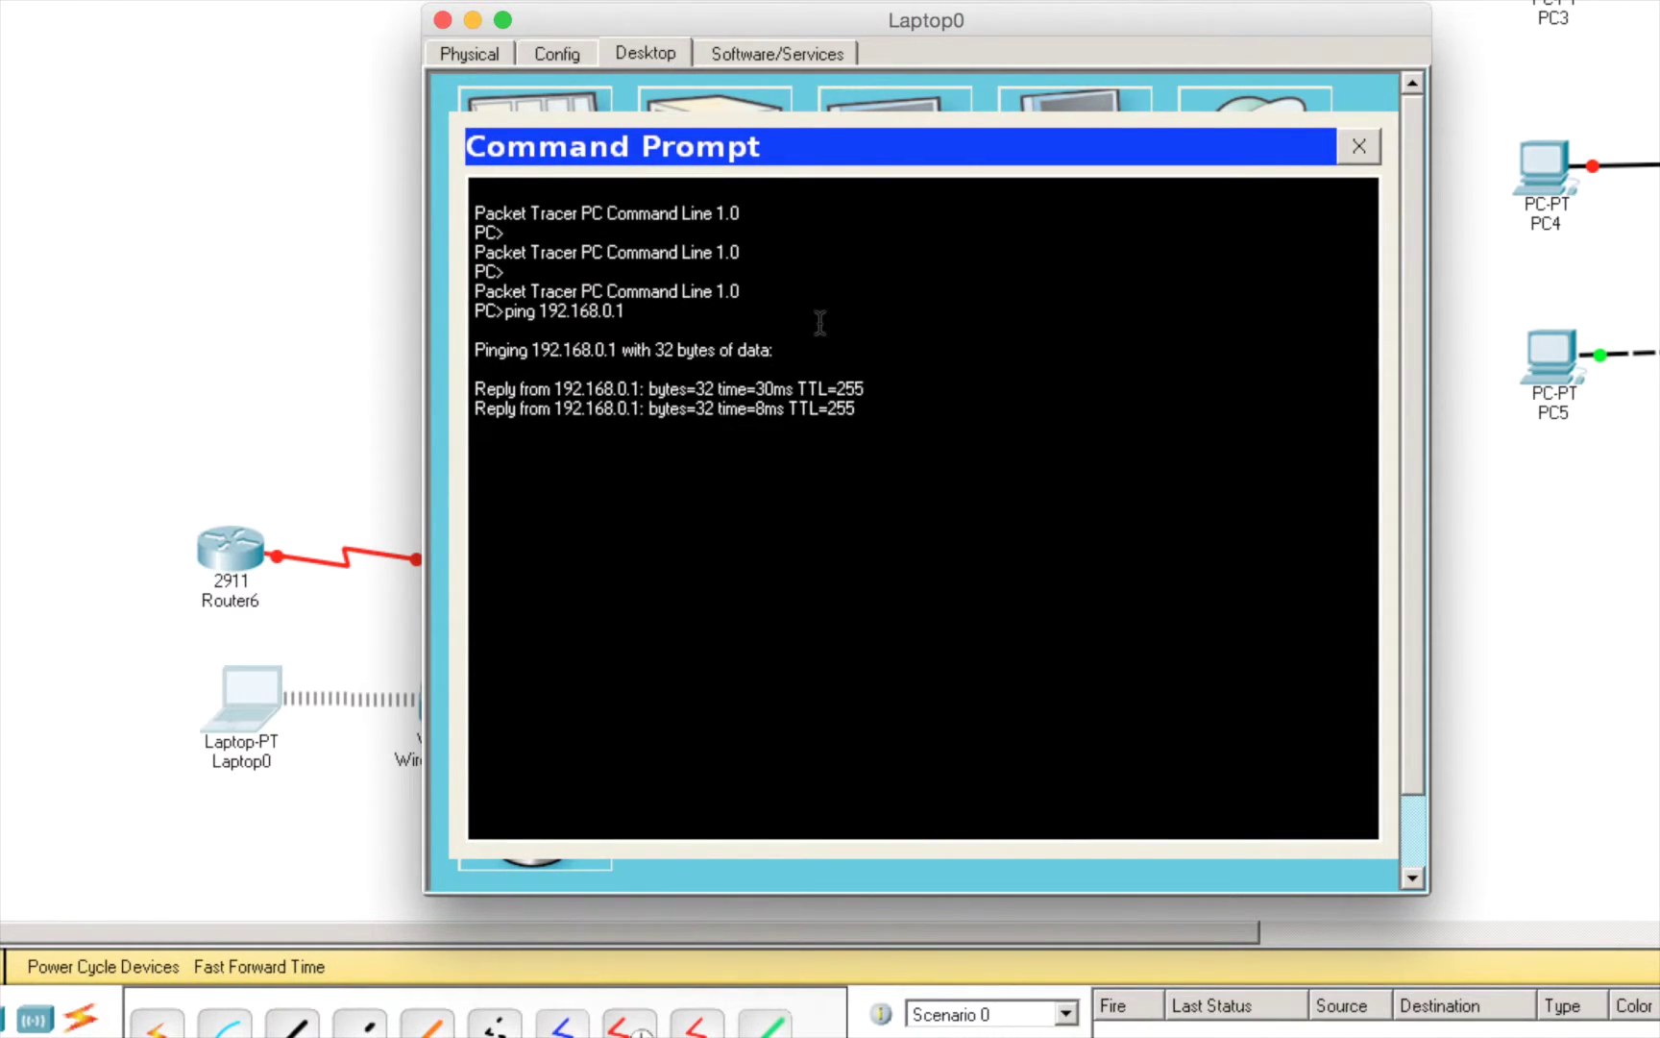
pyautogui.hotkey('ctrl', 'c')
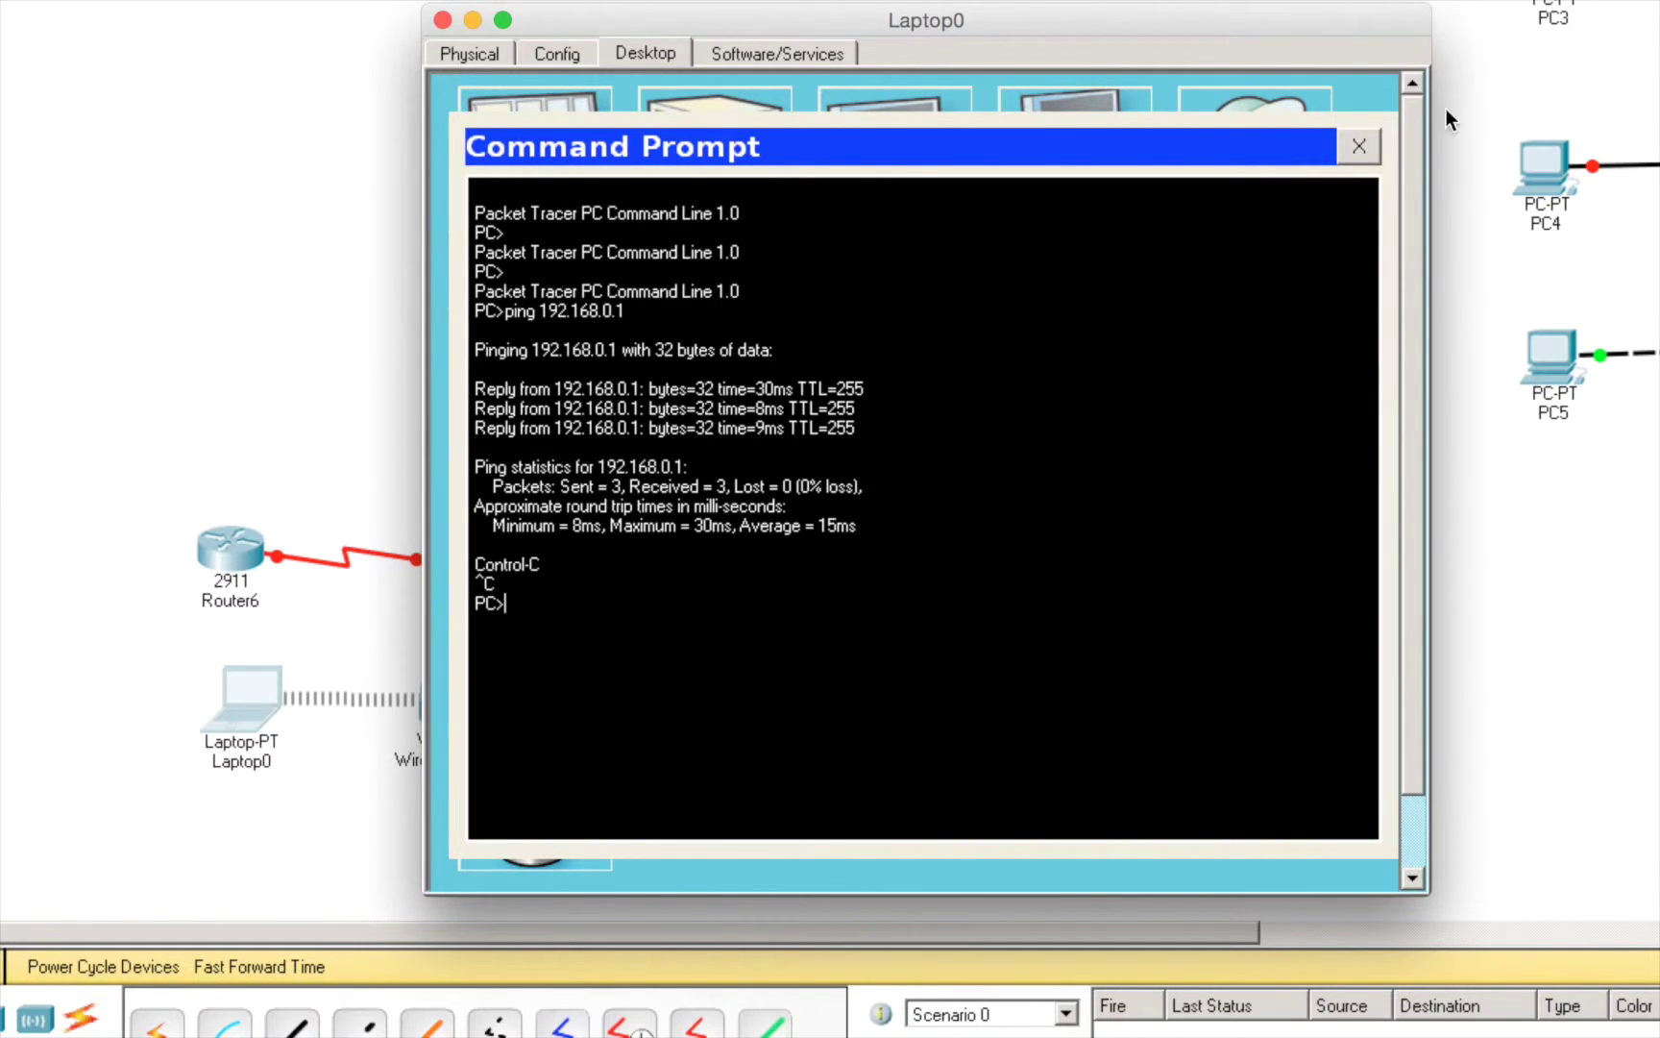
# - Close the Command Prompt, then close the Laptop0 window
pyautogui.click(1361, 147)
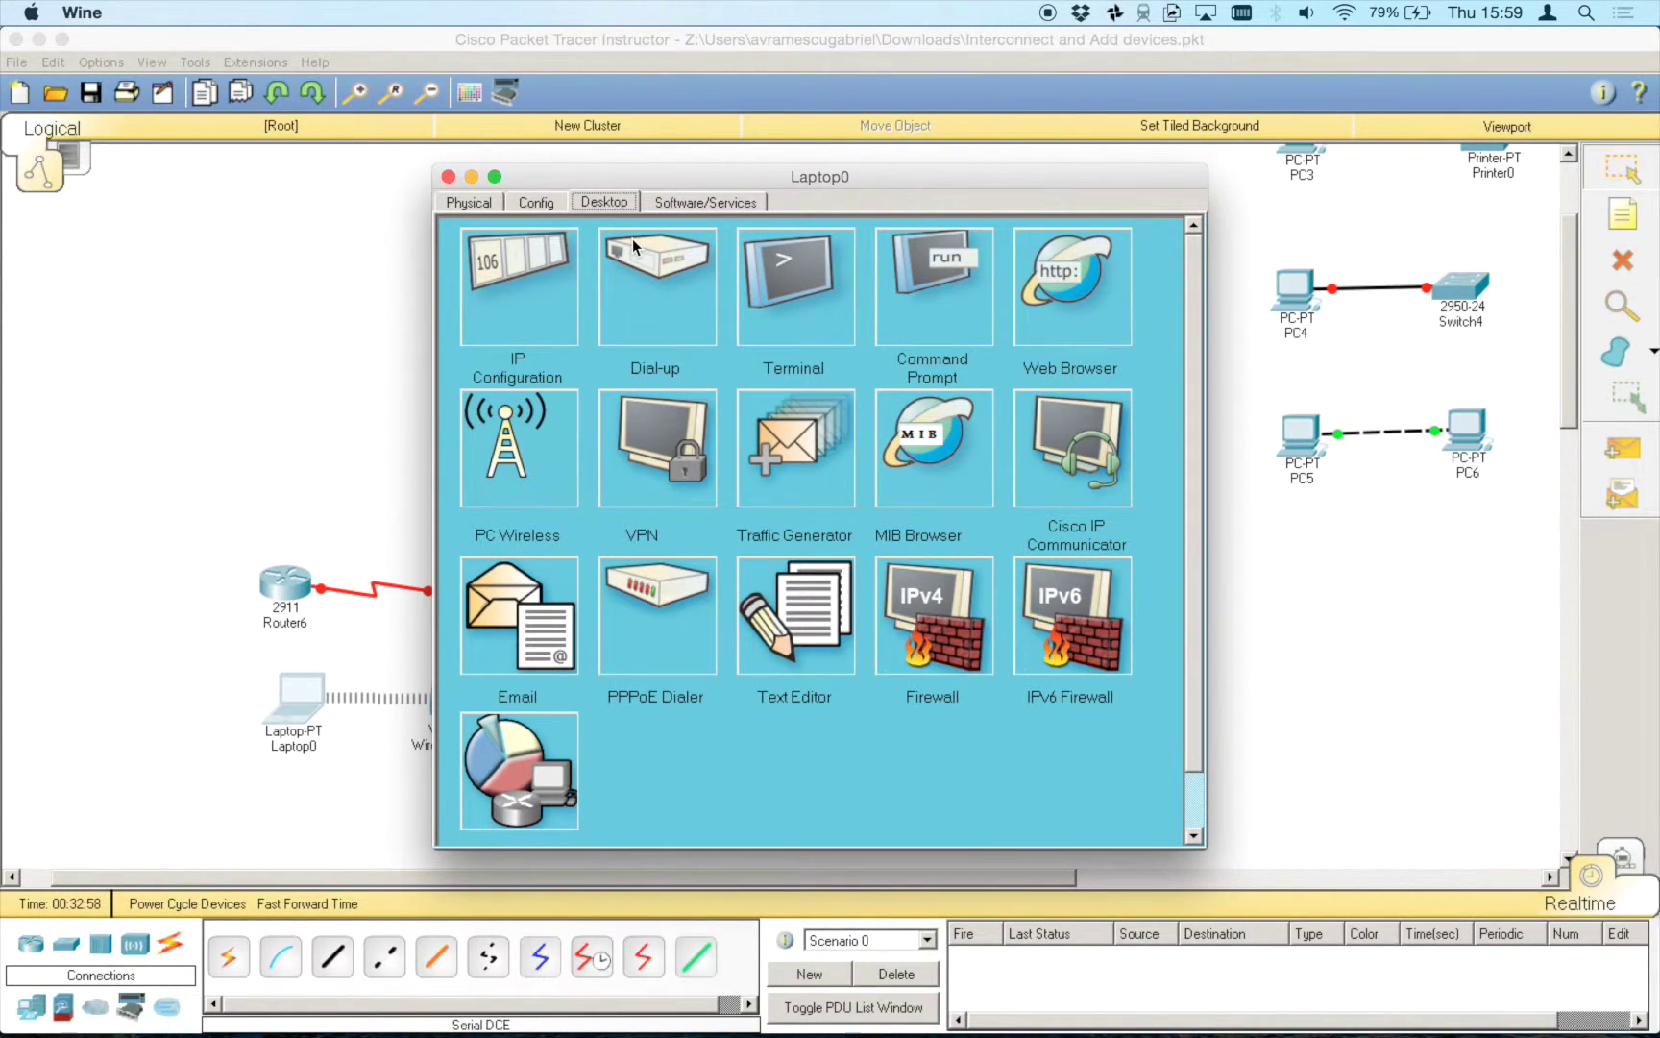
pyautogui.click(450, 176)
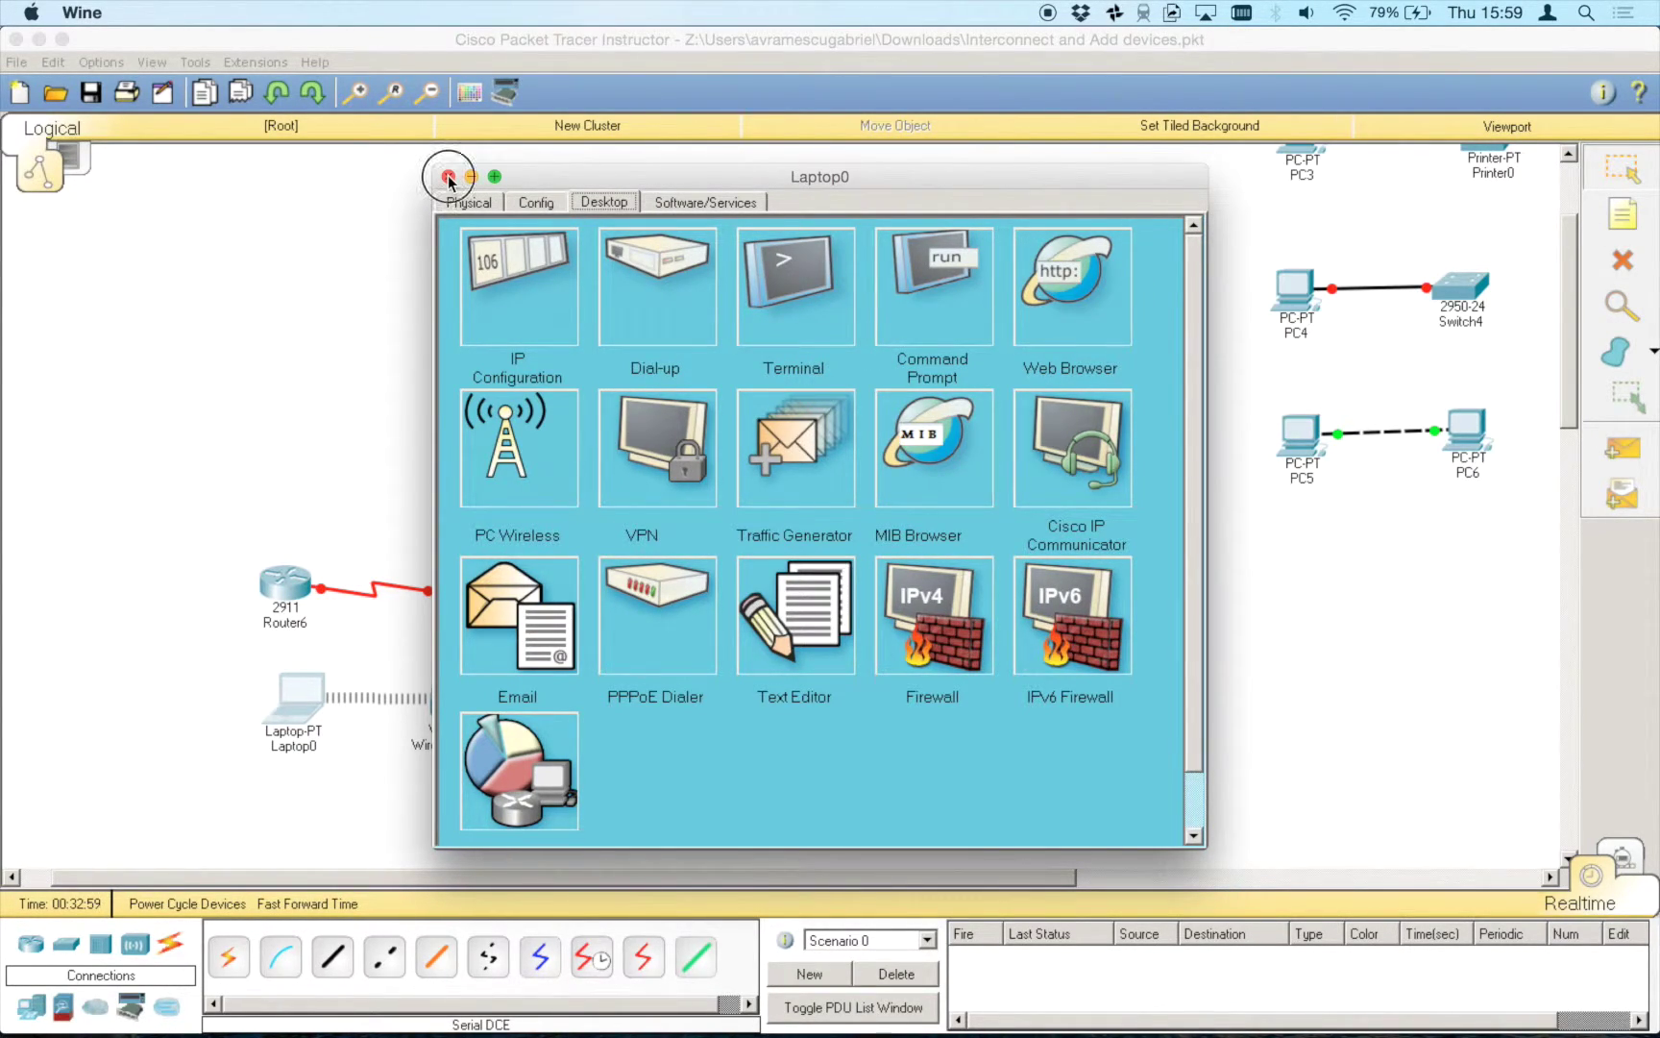